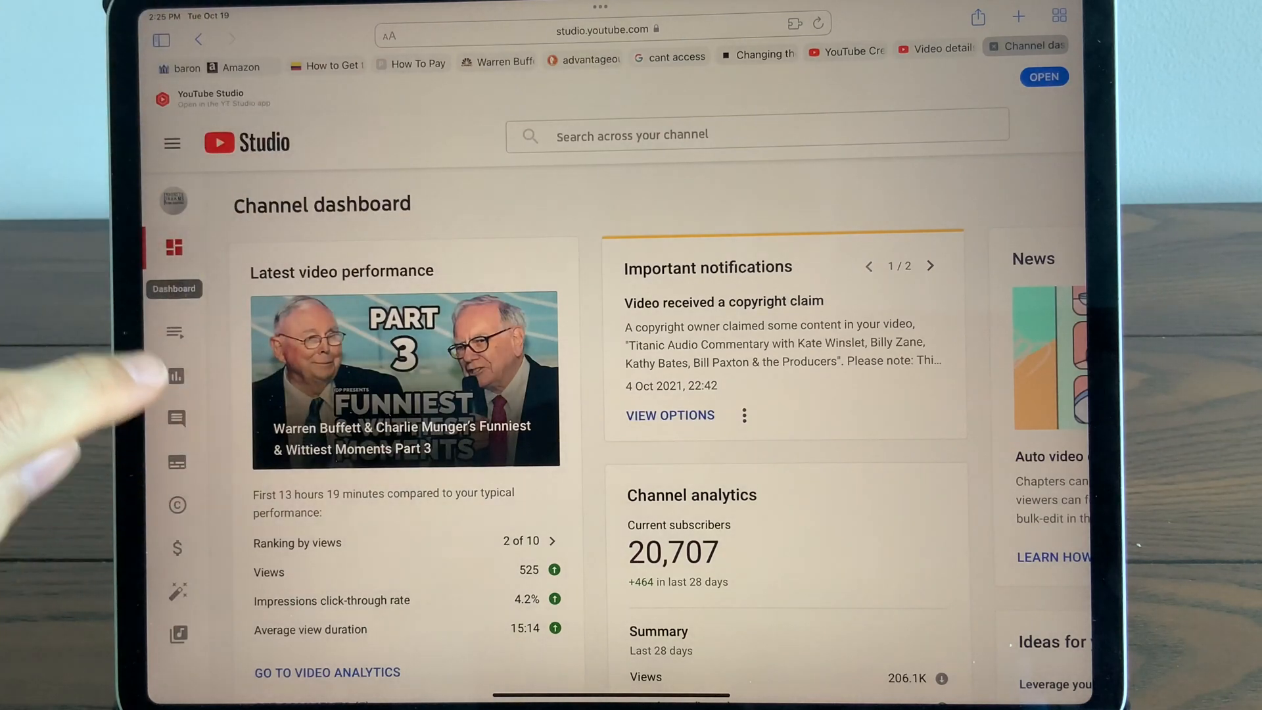
Step: Open the Lidice Bus Stop hike video's details from the channel's Content list
{"action": "left_click", "coordinate": [176, 332]}
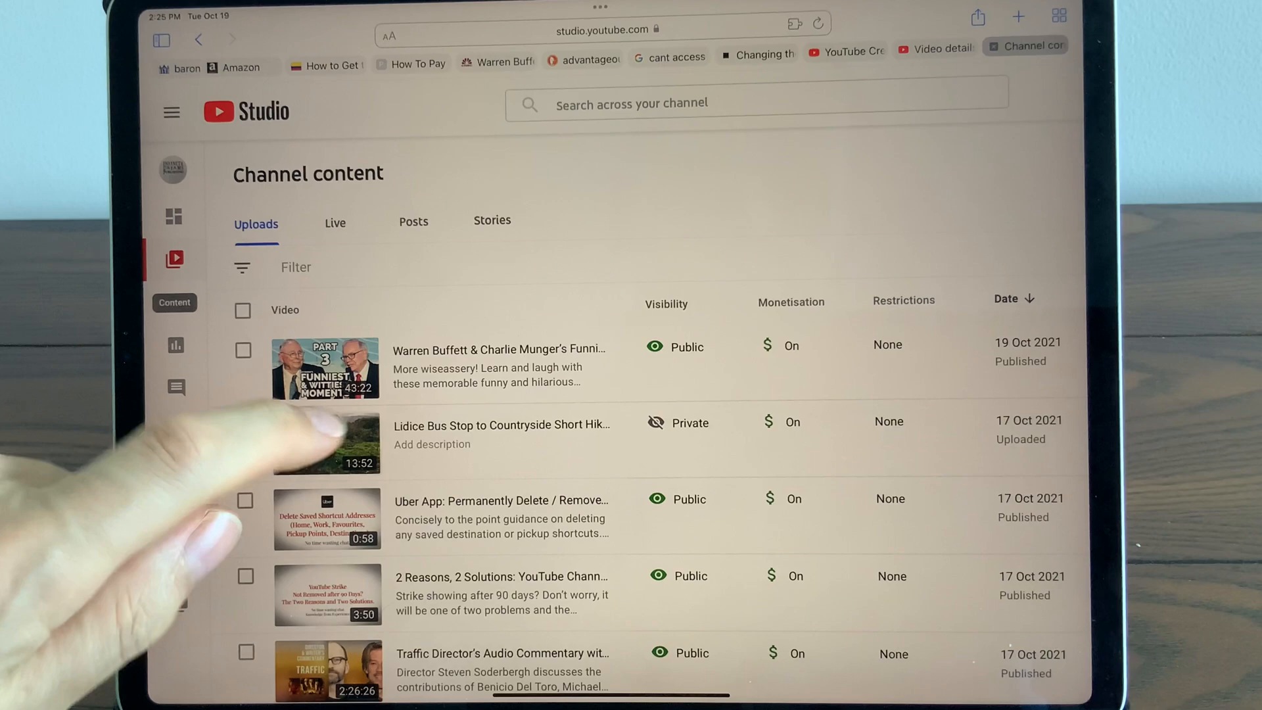
{"action": "left_click", "coordinate": [325, 439]}
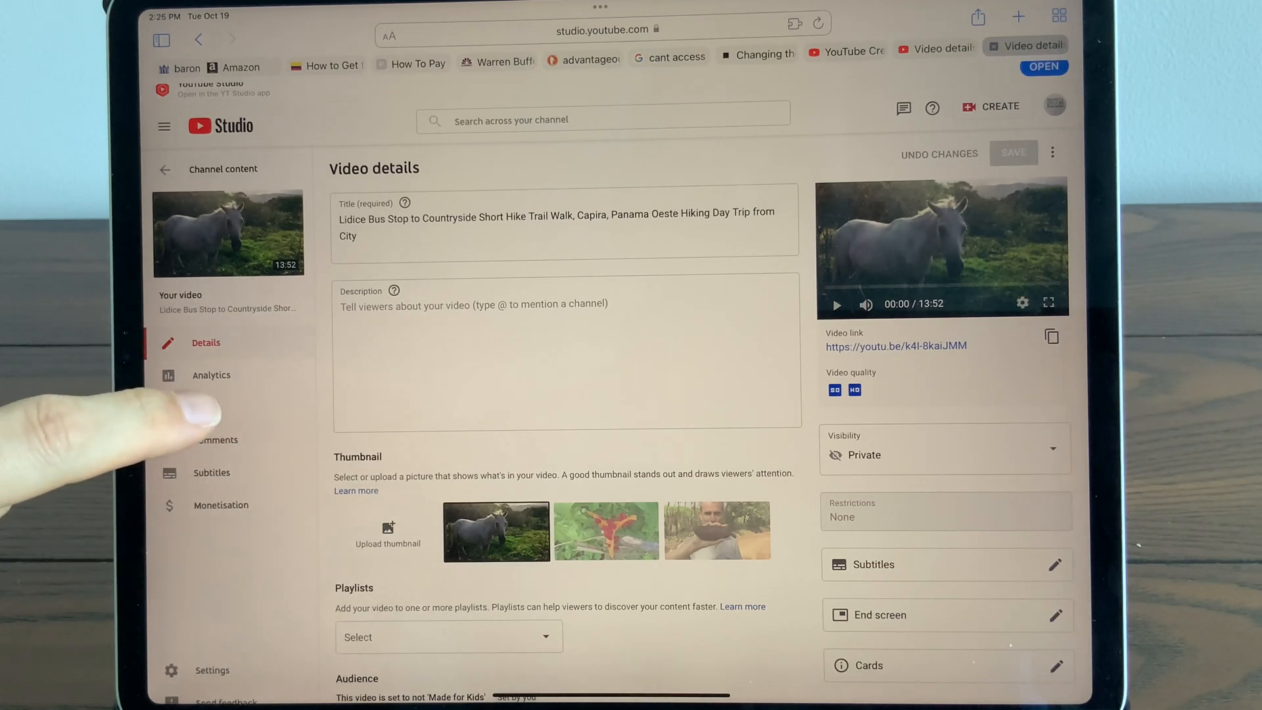
Step: Open the hike video's editor and enter trim mode on the 13:51 timeline
{"action": "left_click", "coordinate": [204, 407]}
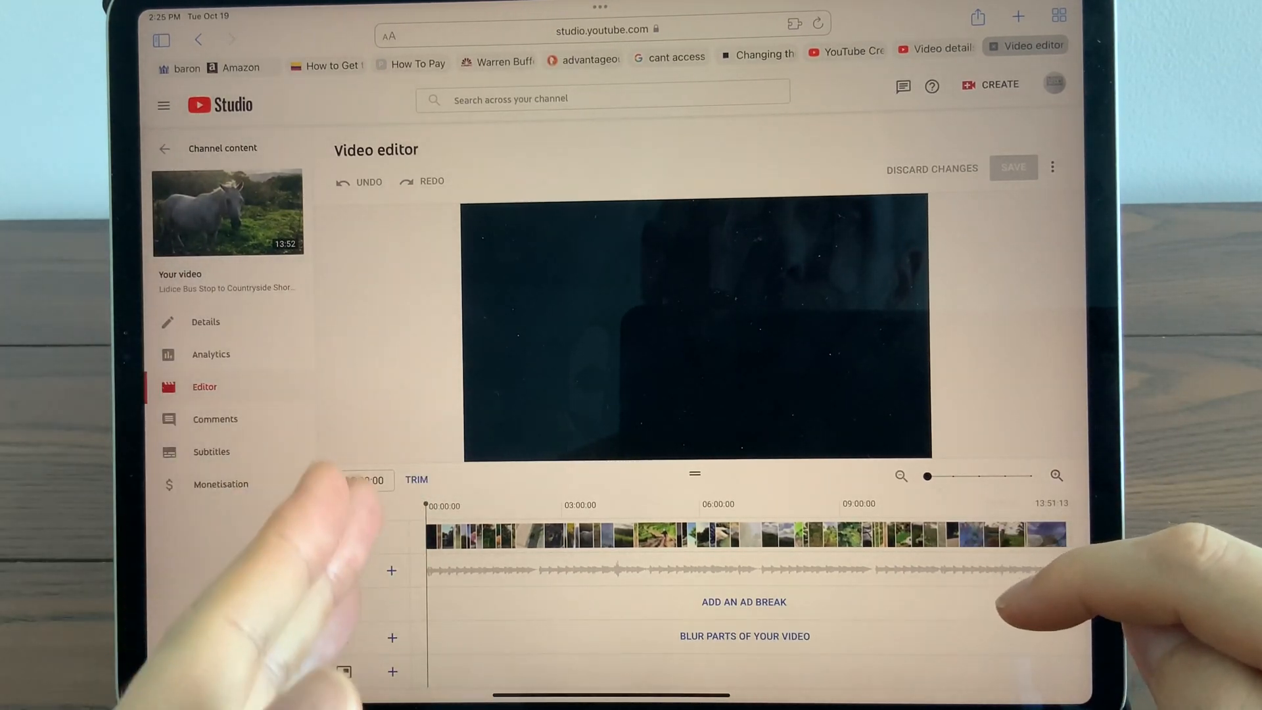
{"action": "left_click", "coordinate": [416, 479]}
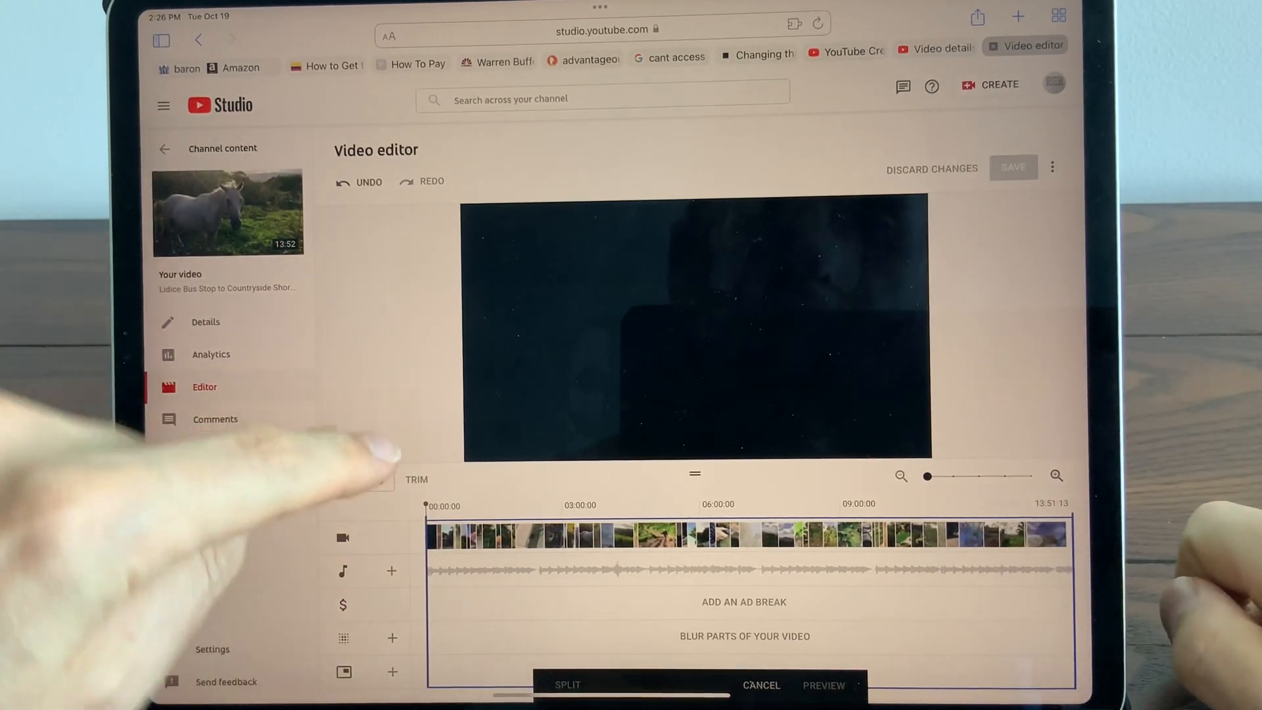
Step: Set the playhead near 03:06 and cut the video's start up to it
{"action": "left_click", "coordinate": [436, 506]}
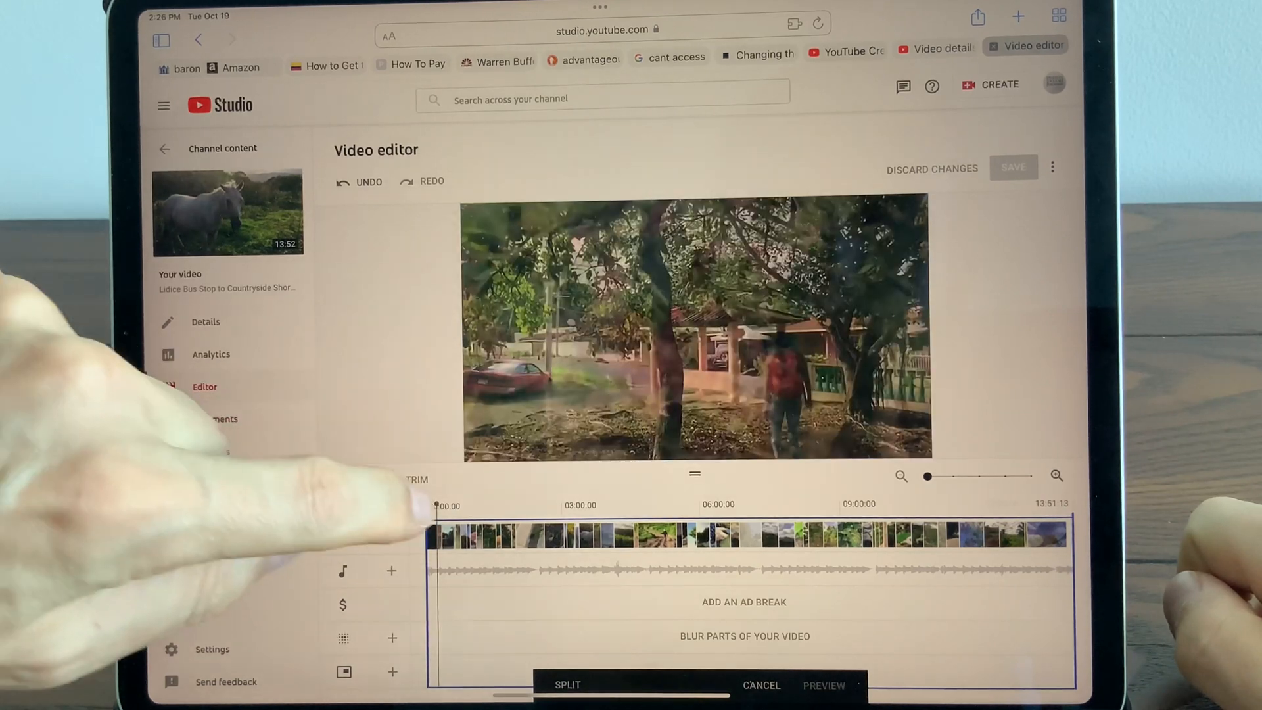
{"action": "left_click", "coordinate": [568, 506]}
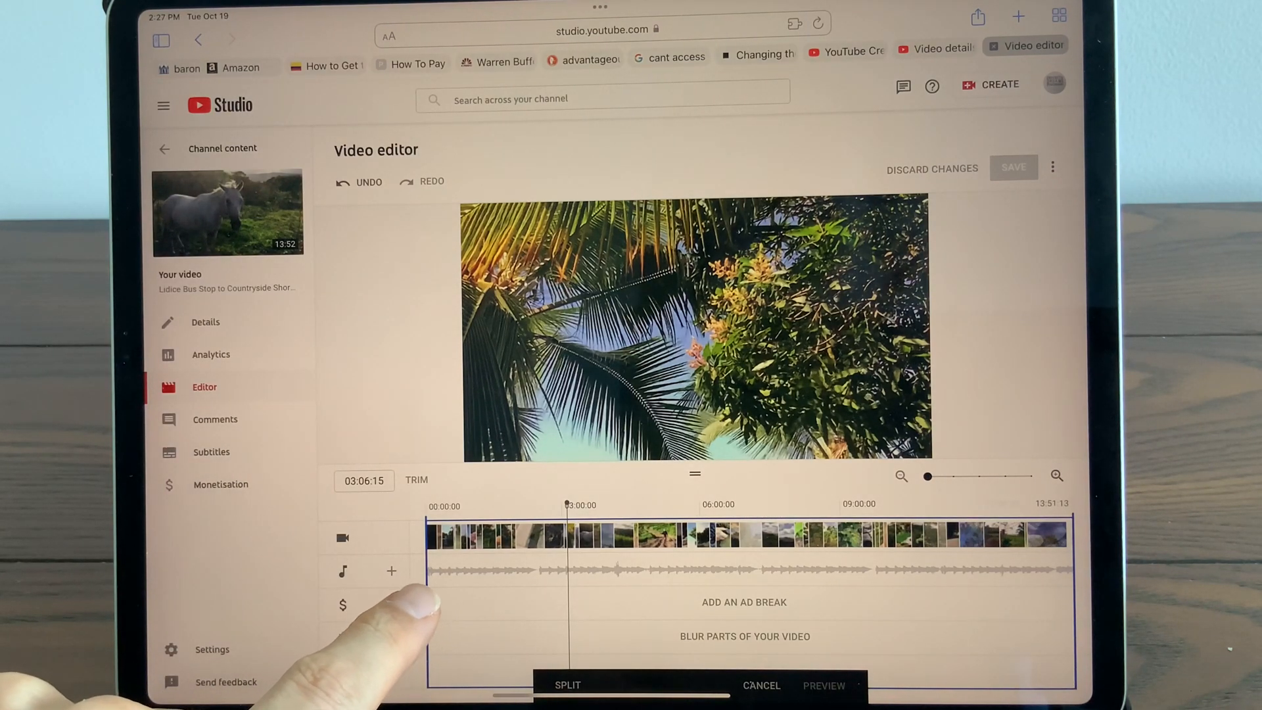
{"action": "mouse_move", "coordinate": [430, 600]}
{"action": "left_mouse_down"}
{"action": "mouse_move", "coordinate": [449, 606]}
{"action": "mouse_move", "coordinate": [430, 604]}
{"action": "mouse_move", "coordinate": [454, 631]}
{"action": "left_mouse_up"}
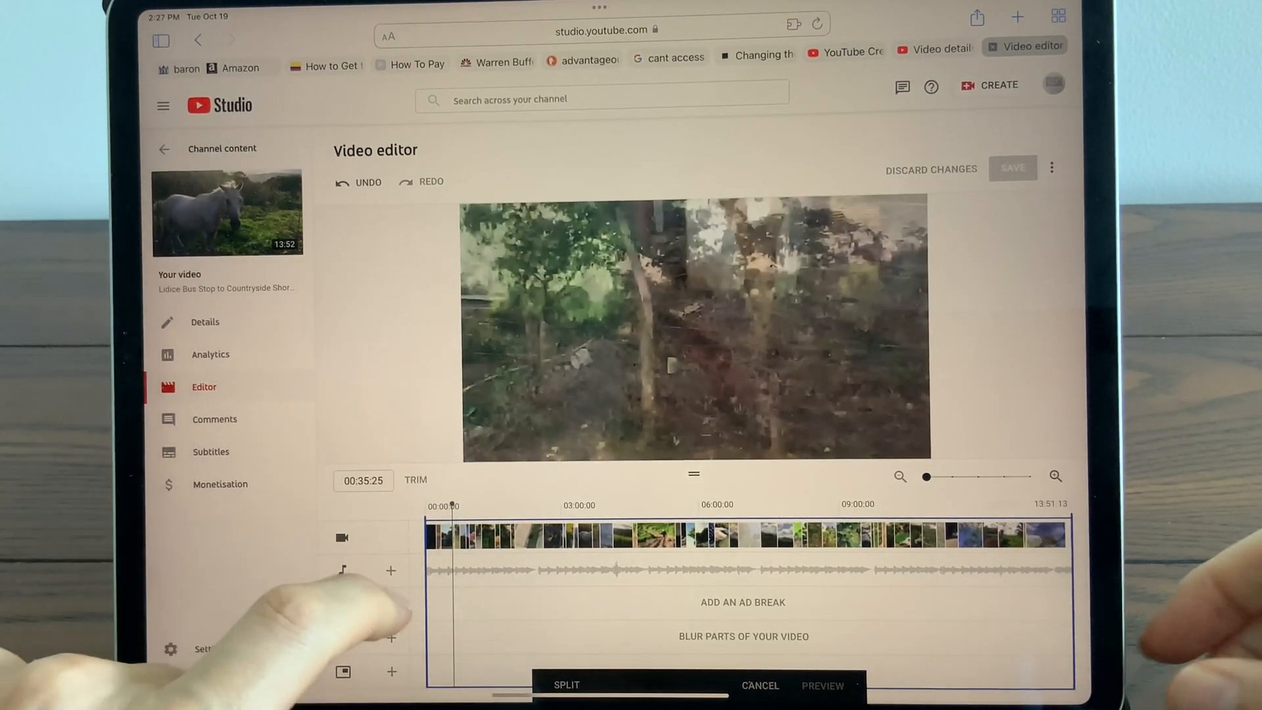
{"action": "left_click_drag", "start_coordinate": [428, 641], "coordinate": [452, 641]}
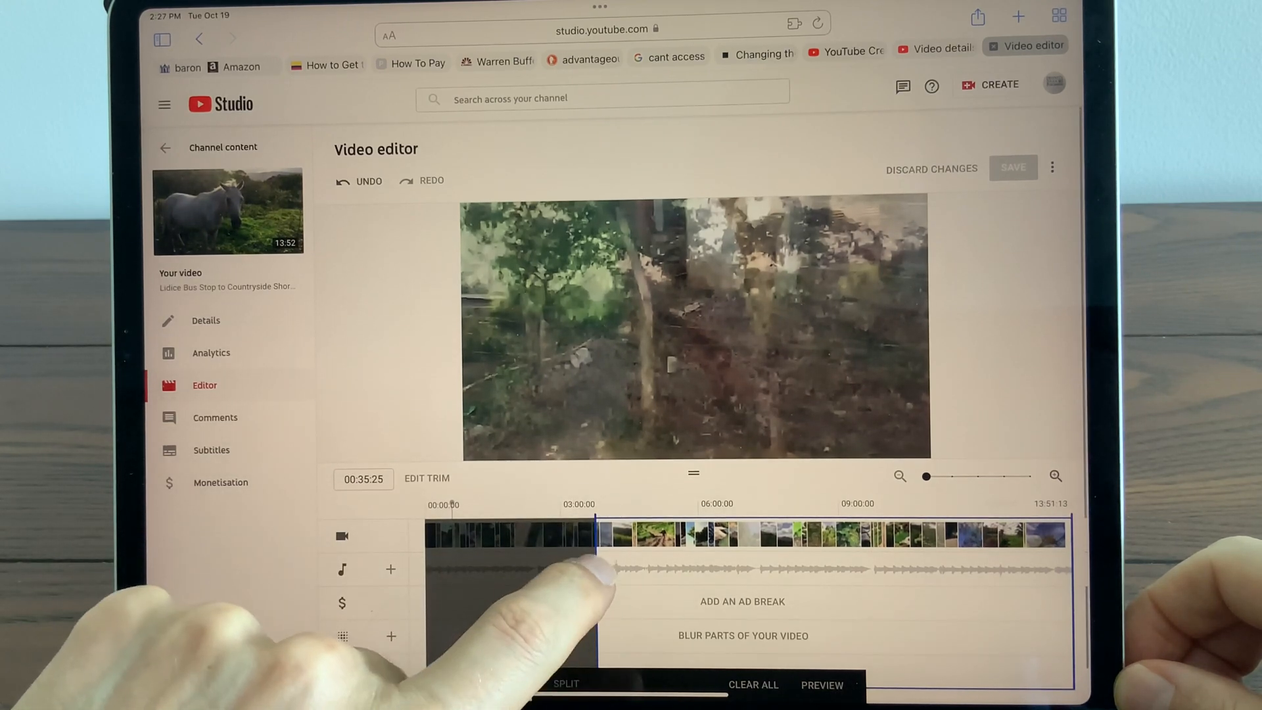
Step: Extend the cut start to about 4:36, then zoom the timeline in around the seven-minute mark
{"action": "left_click", "coordinate": [607, 553]}
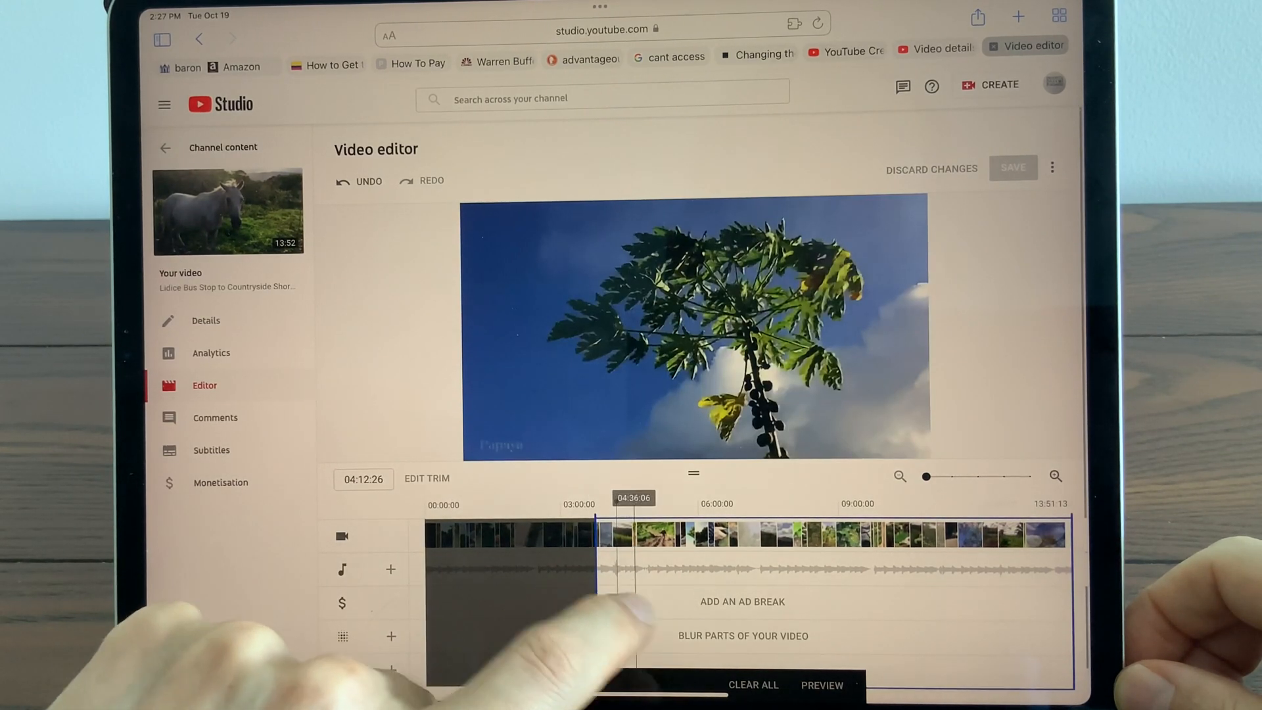
{"action": "left_click_drag", "start_coordinate": [600, 572], "coordinate": [774, 591]}
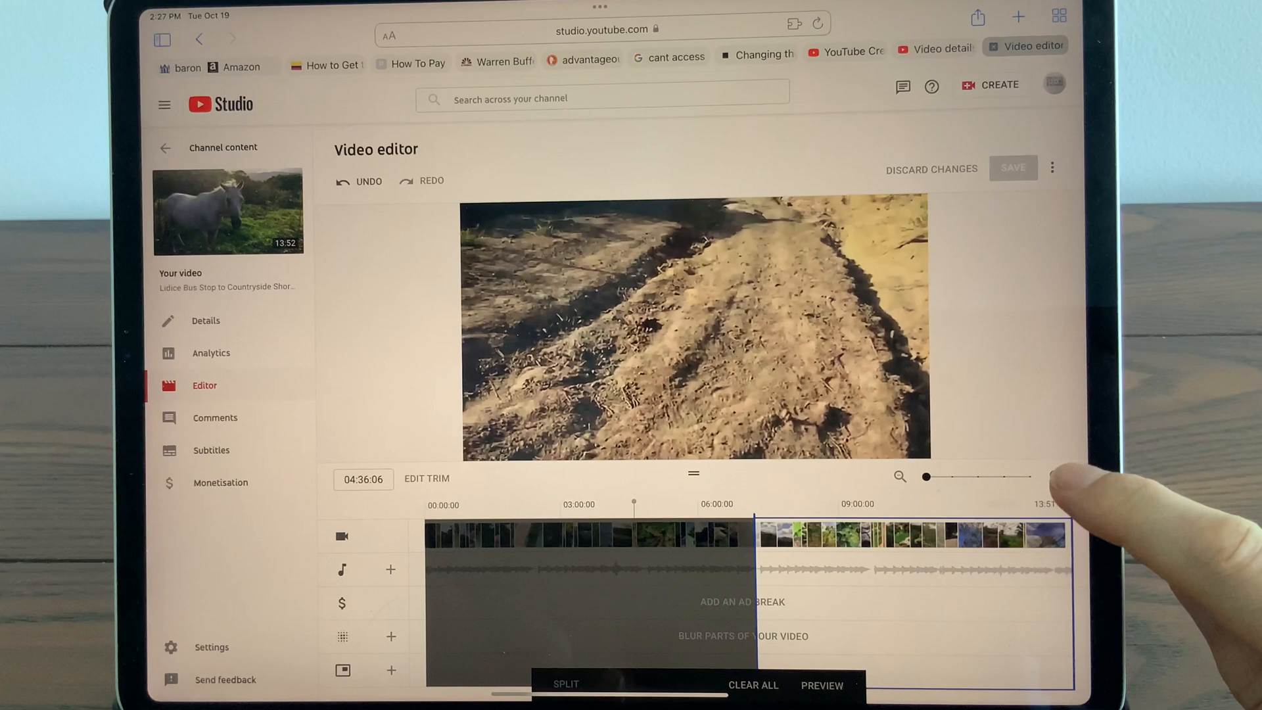
{"action": "left_click", "coordinate": [1056, 476]}
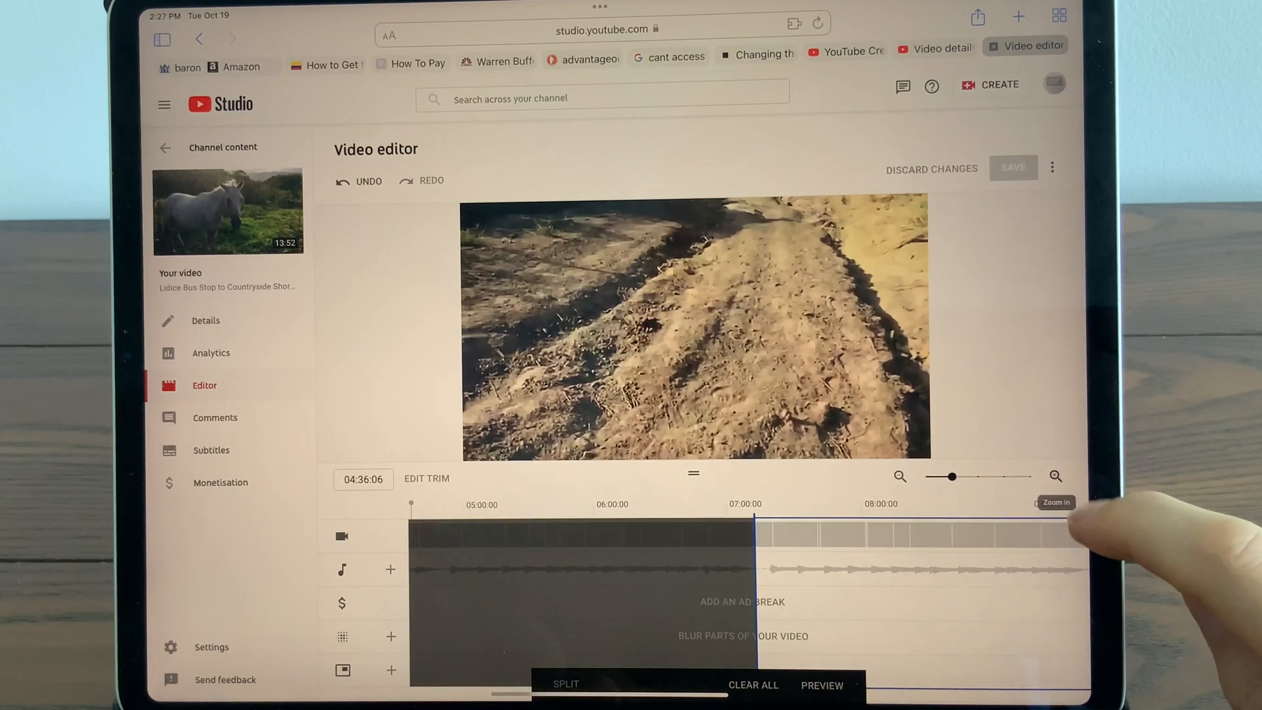
{"action": "left_click", "coordinate": [1056, 477]}
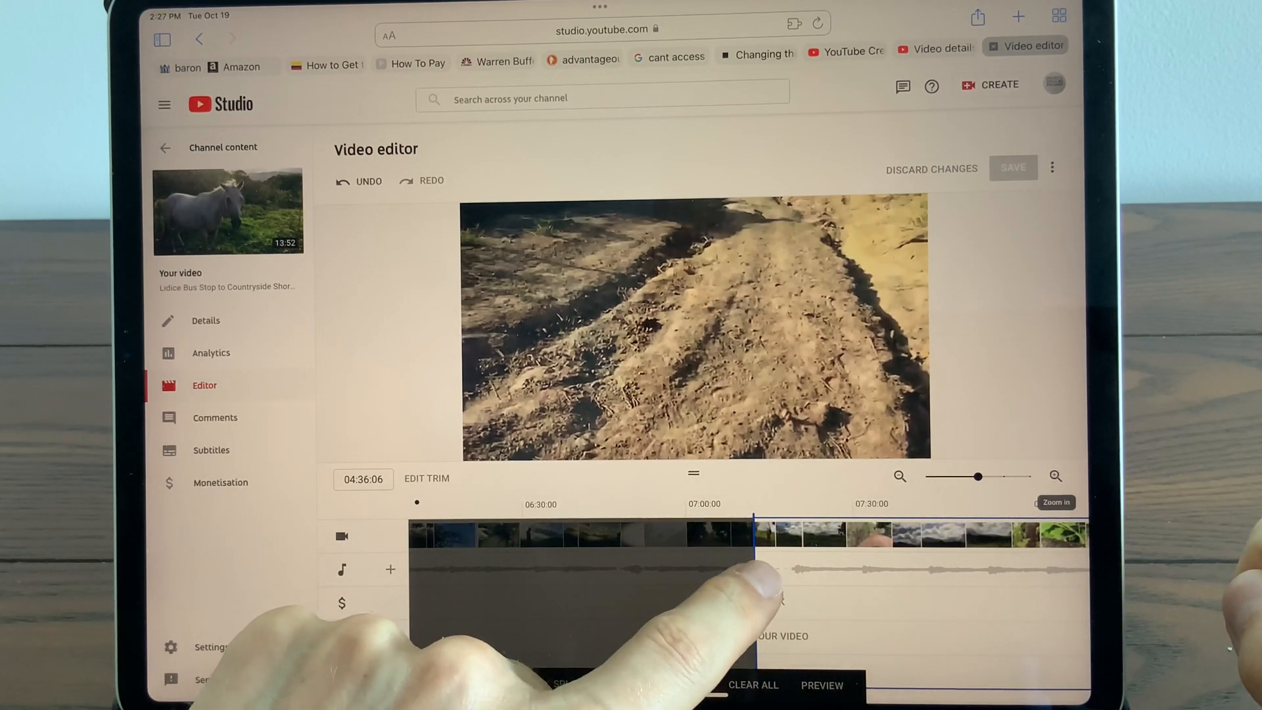
{"action": "left_click", "coordinate": [755, 537]}
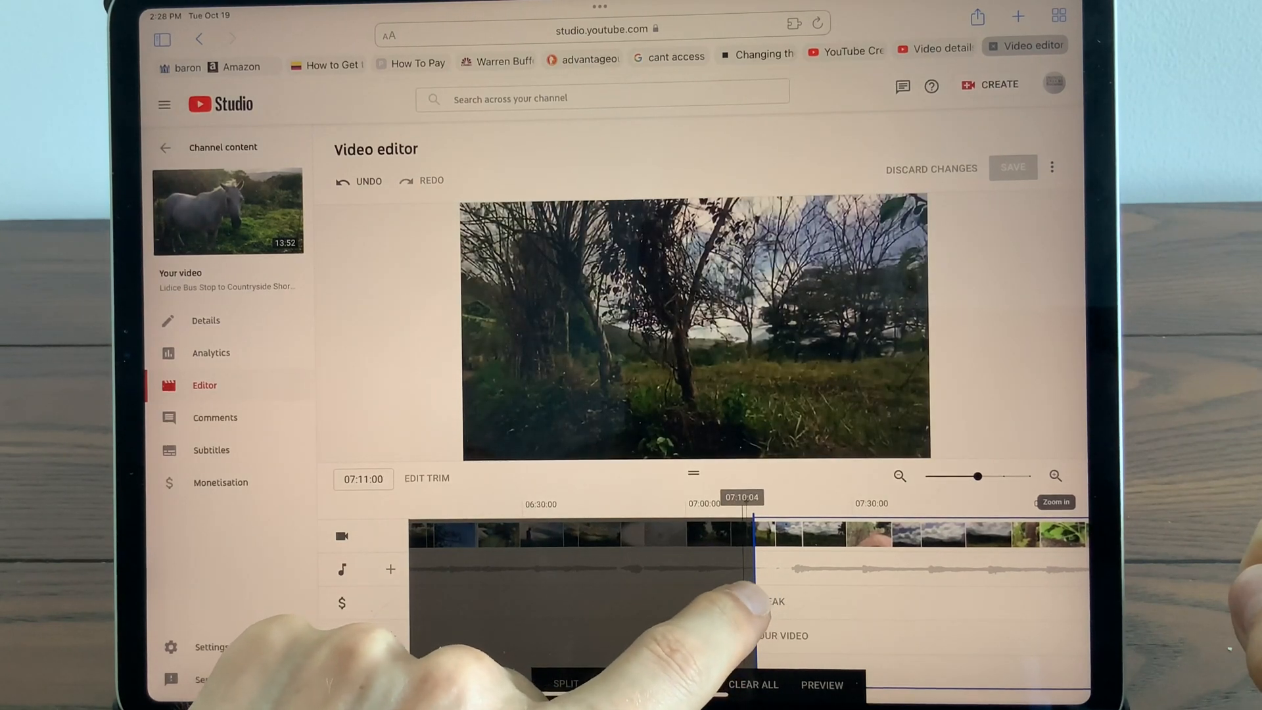
{"action": "left_click", "coordinate": [742, 537]}
Step: Set the playhead to 07:12:04 and fine-tune the trim point just past it
{"action": "left_click", "coordinate": [1056, 476]}
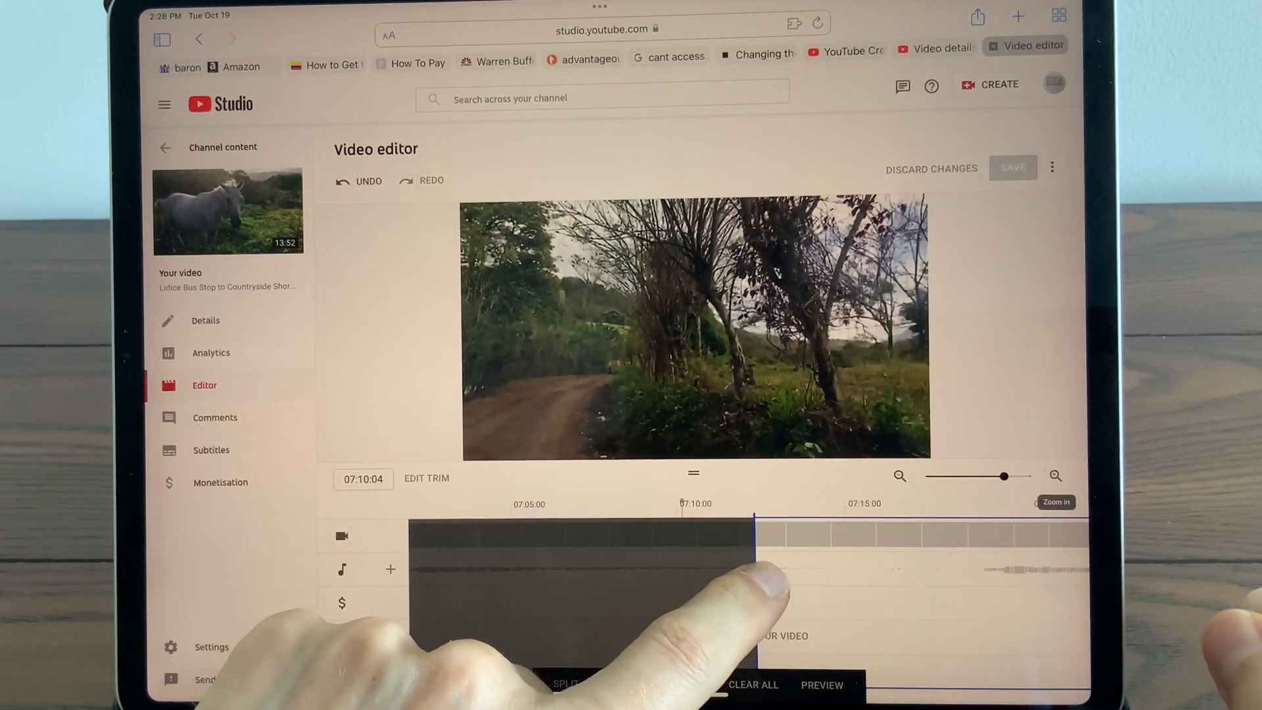
{"action": "left_click", "coordinate": [755, 537]}
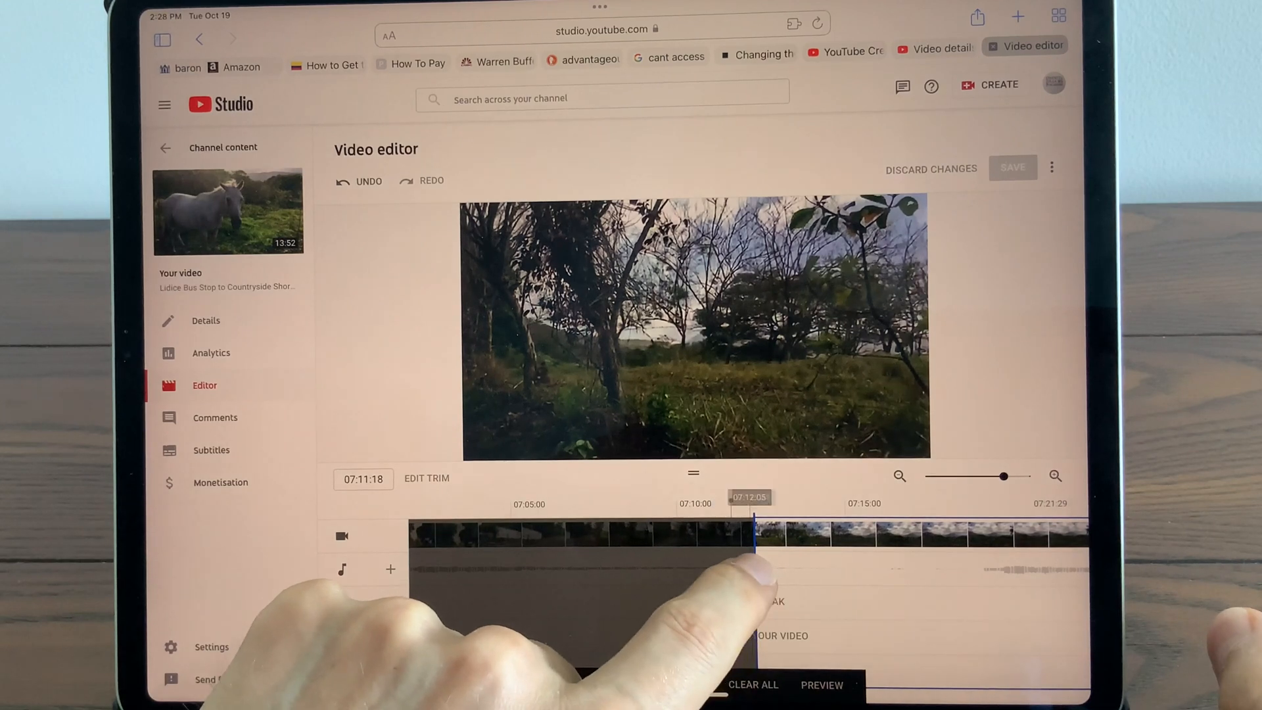
{"action": "left_click", "coordinate": [755, 543]}
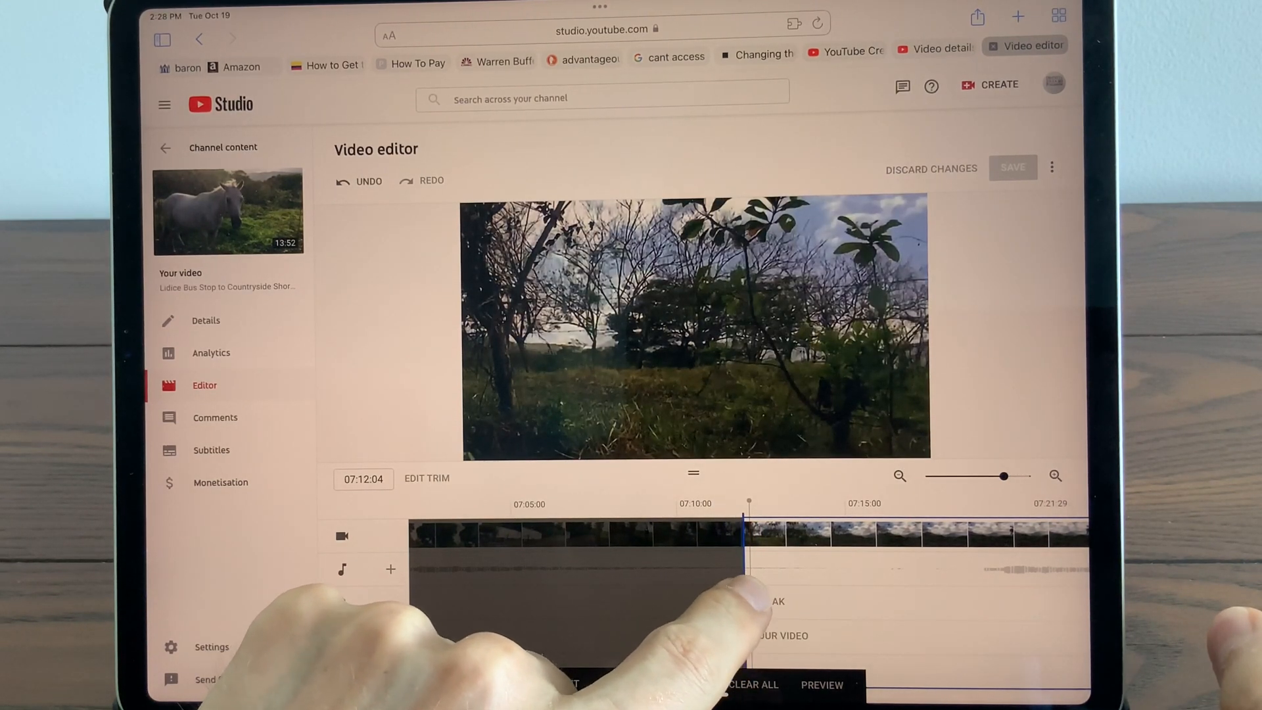
{"action": "left_click_drag", "start_coordinate": [732, 588], "coordinate": [750, 592]}
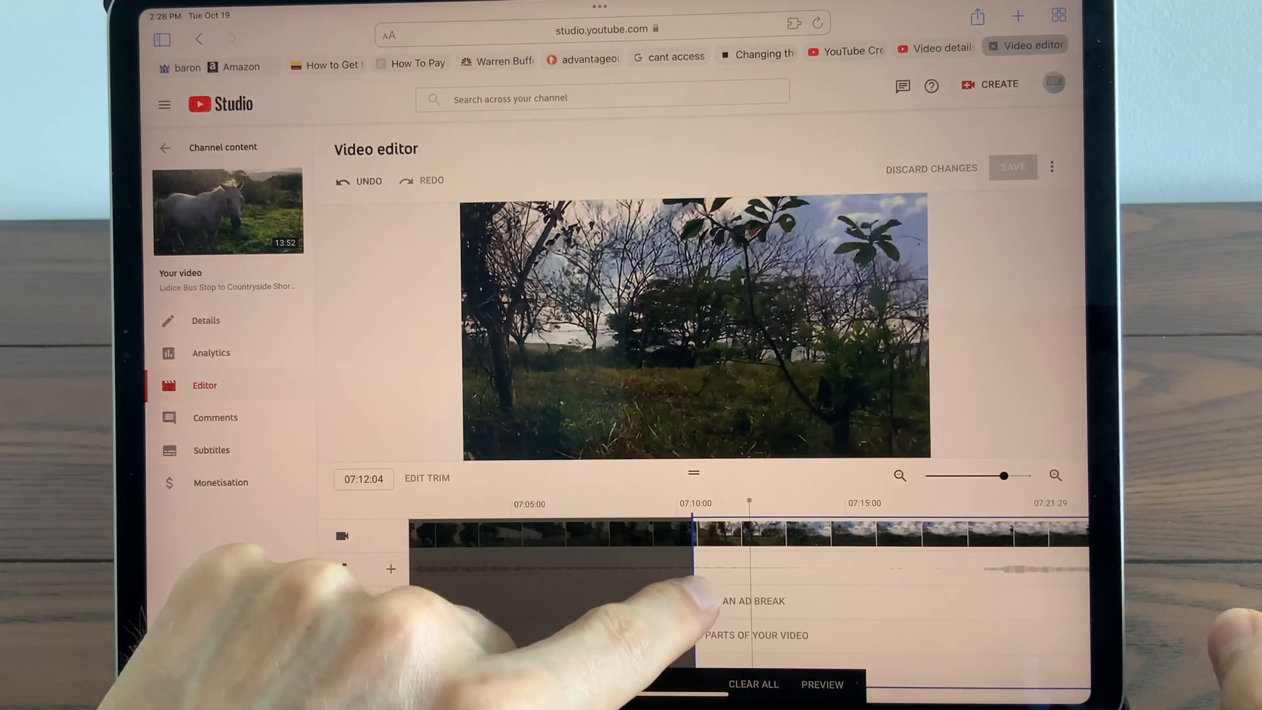
{"action": "left_click_drag", "start_coordinate": [694, 588], "coordinate": [777, 591]}
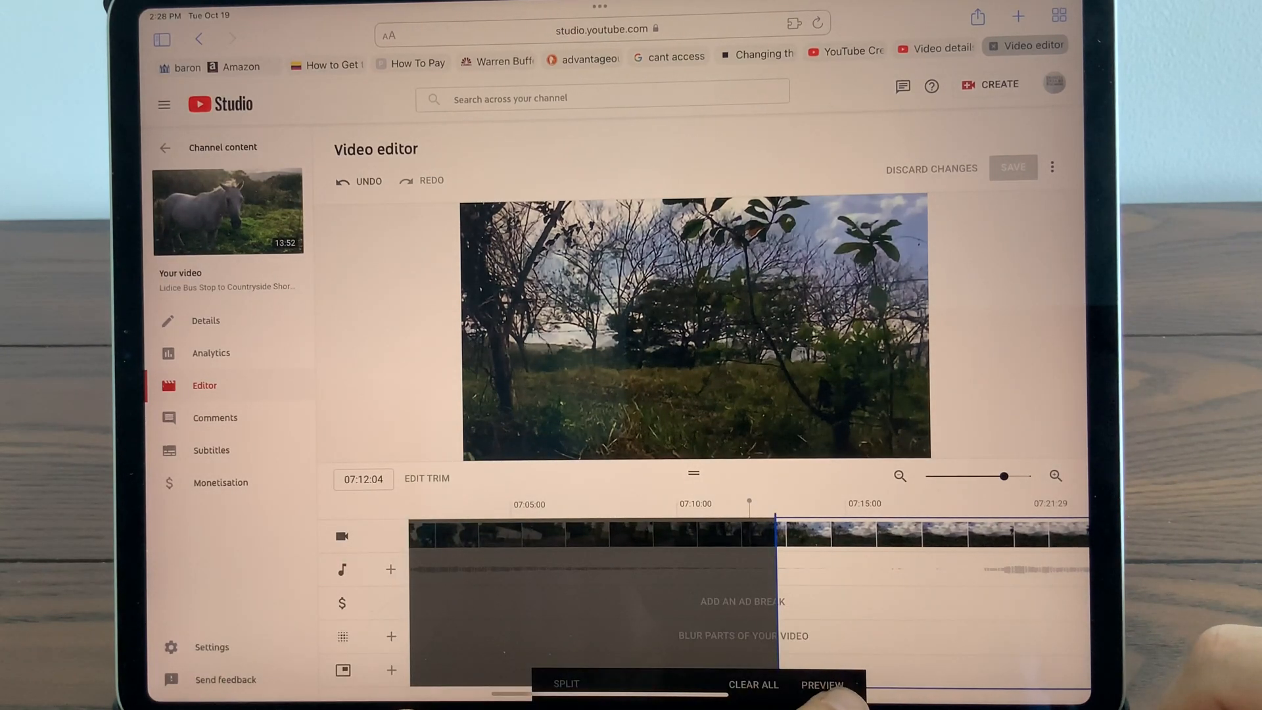
Step: Finish the trim and bring up the Save changes confirmation
{"action": "left_click", "coordinate": [838, 684]}
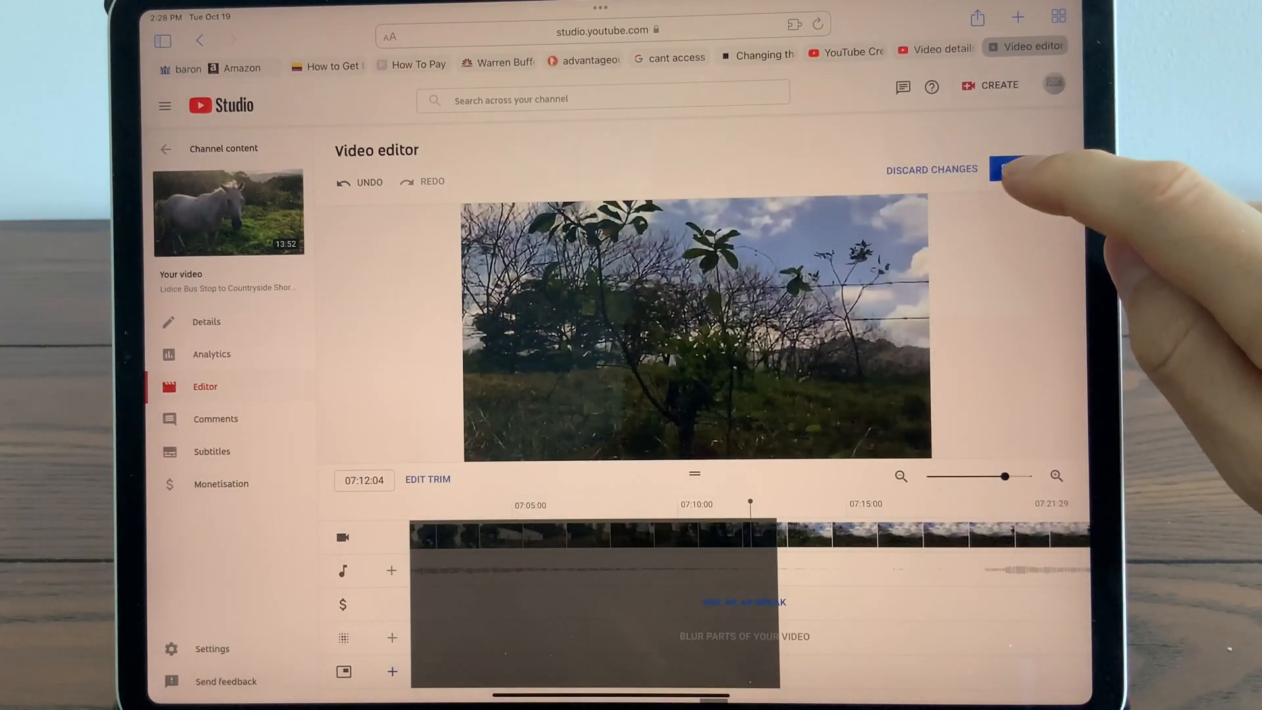
{"action": "left_click", "coordinate": [1014, 170]}
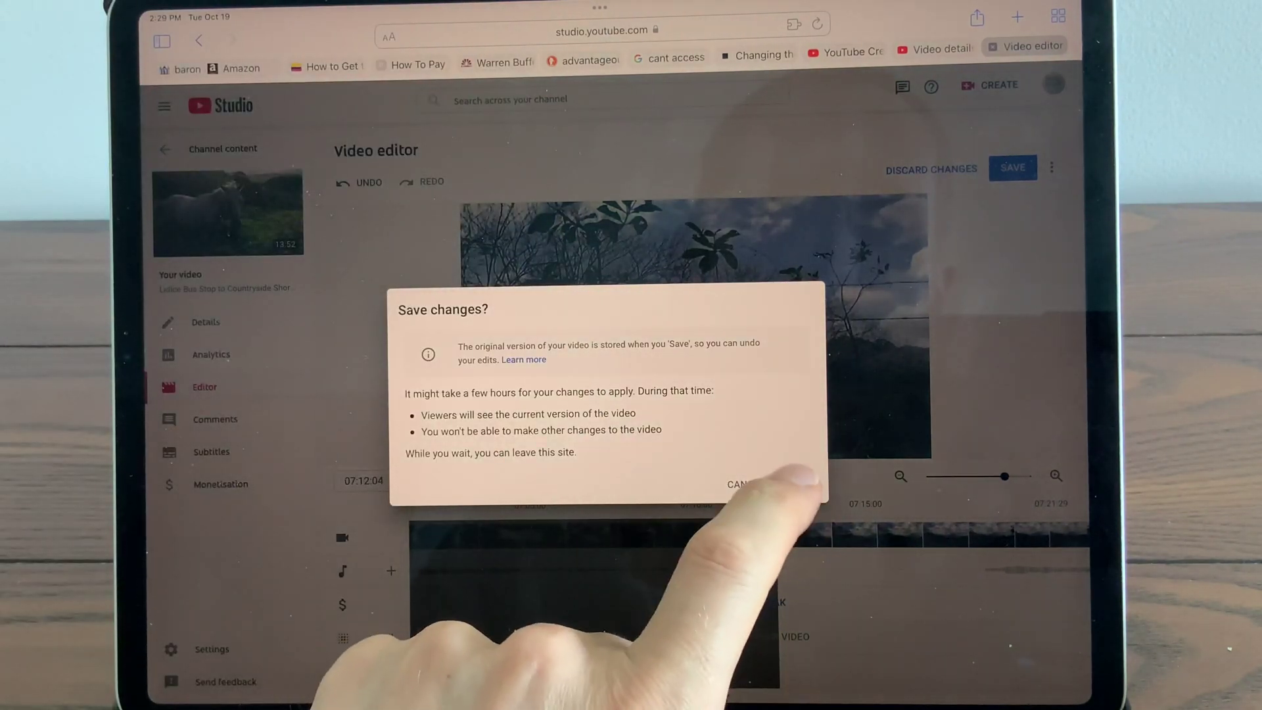
Step: Confirm saving so the trimmed hike video is sent for processing
{"action": "left_click", "coordinate": [785, 484]}
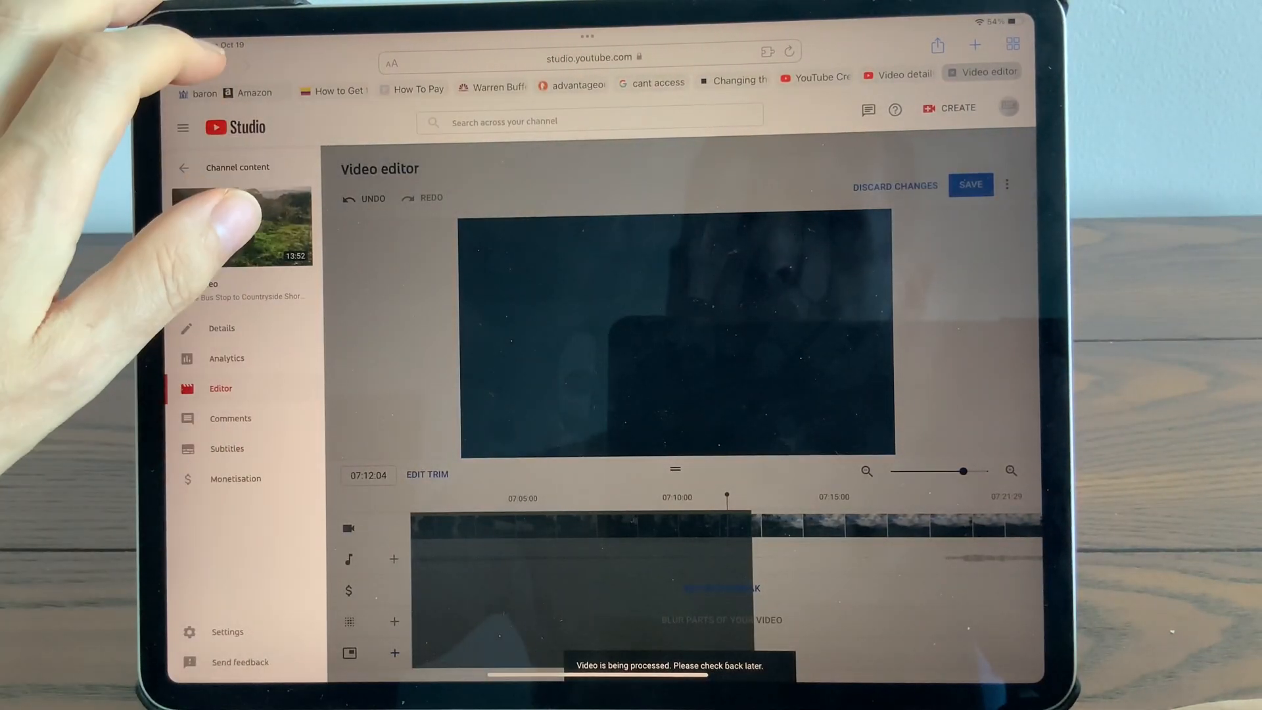
Step: Return to the uploads list and open the cacao pod video's editor
{"action": "left_click", "coordinate": [184, 167]}
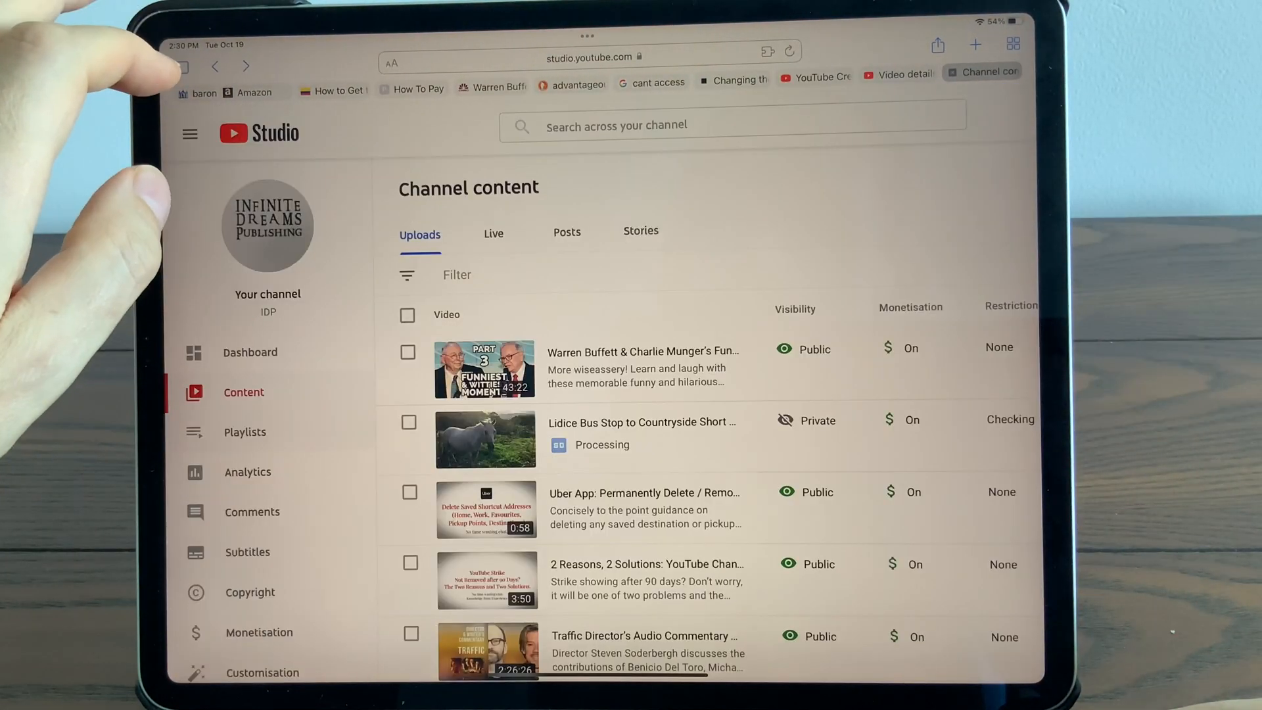
{"action": "scroll", "coordinate": [592, 493], "scroll_direction": "down", "scroll_amount": 10}
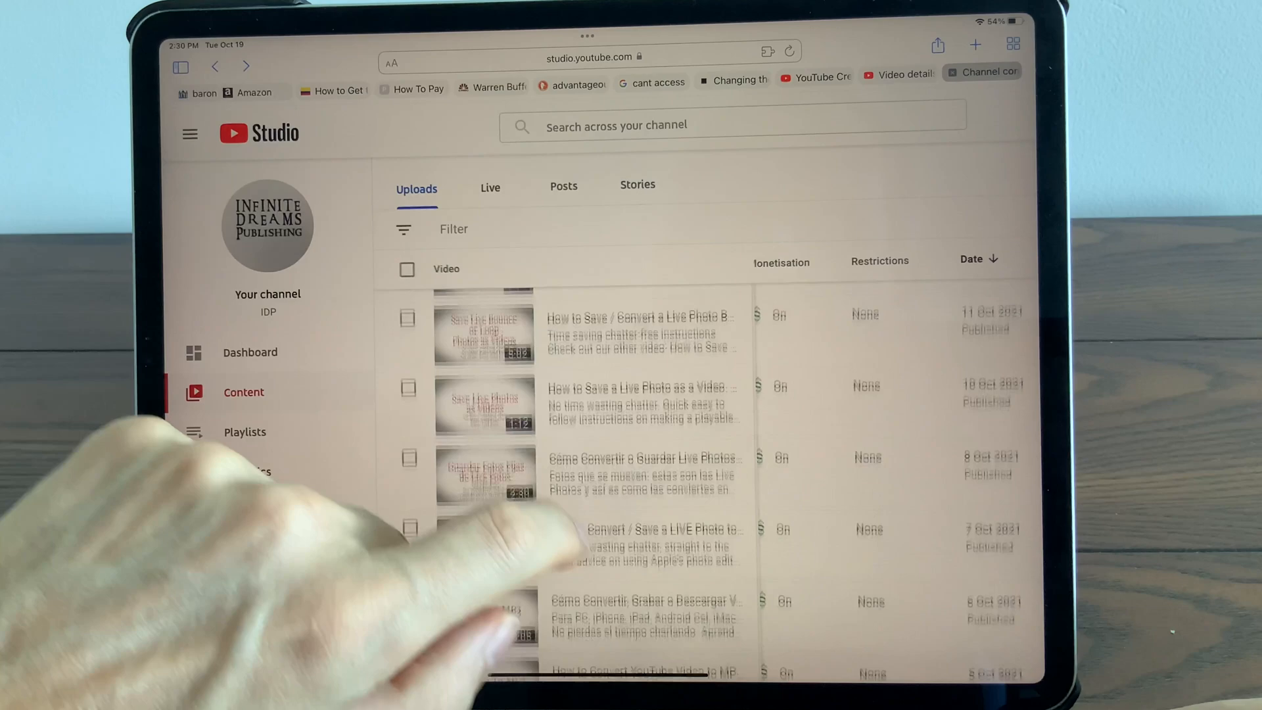
{"action": "scroll", "coordinate": [592, 445], "scroll_direction": "right", "scroll_amount": 5}
{"action": "scroll", "coordinate": [473, 444], "scroll_direction": "up", "scroll_amount": 1}
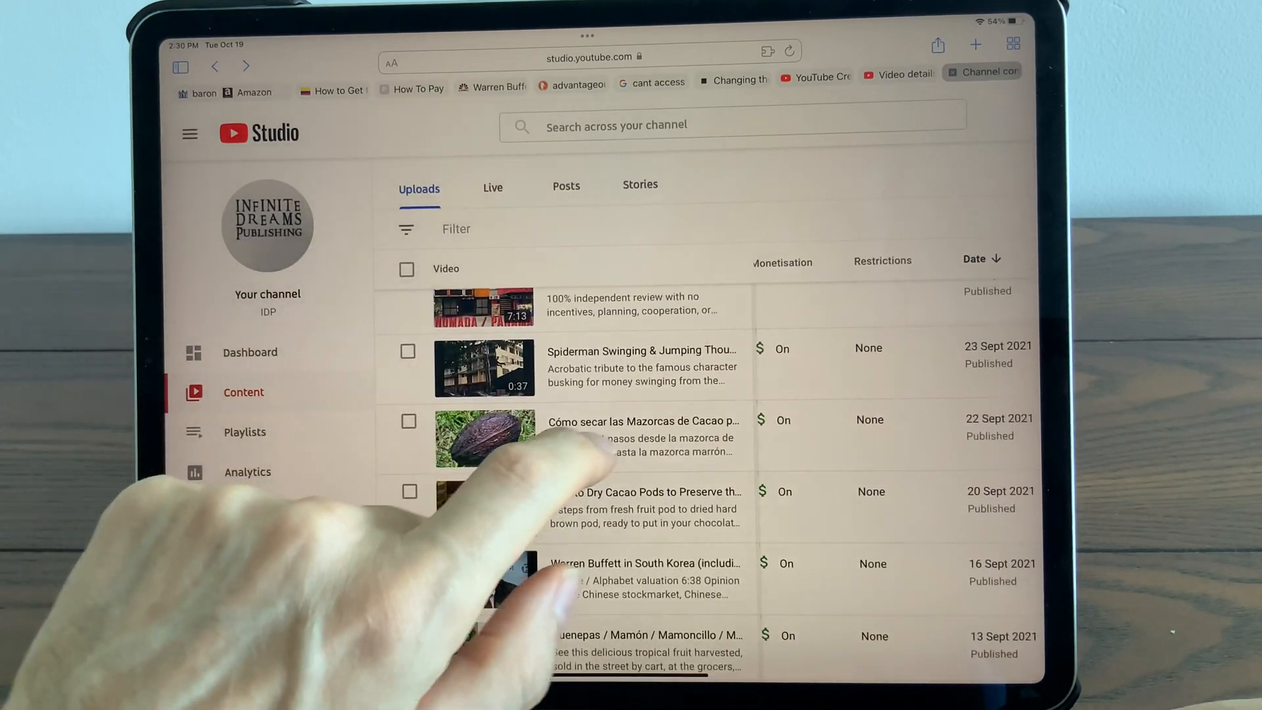
{"action": "left_click", "coordinate": [565, 437]}
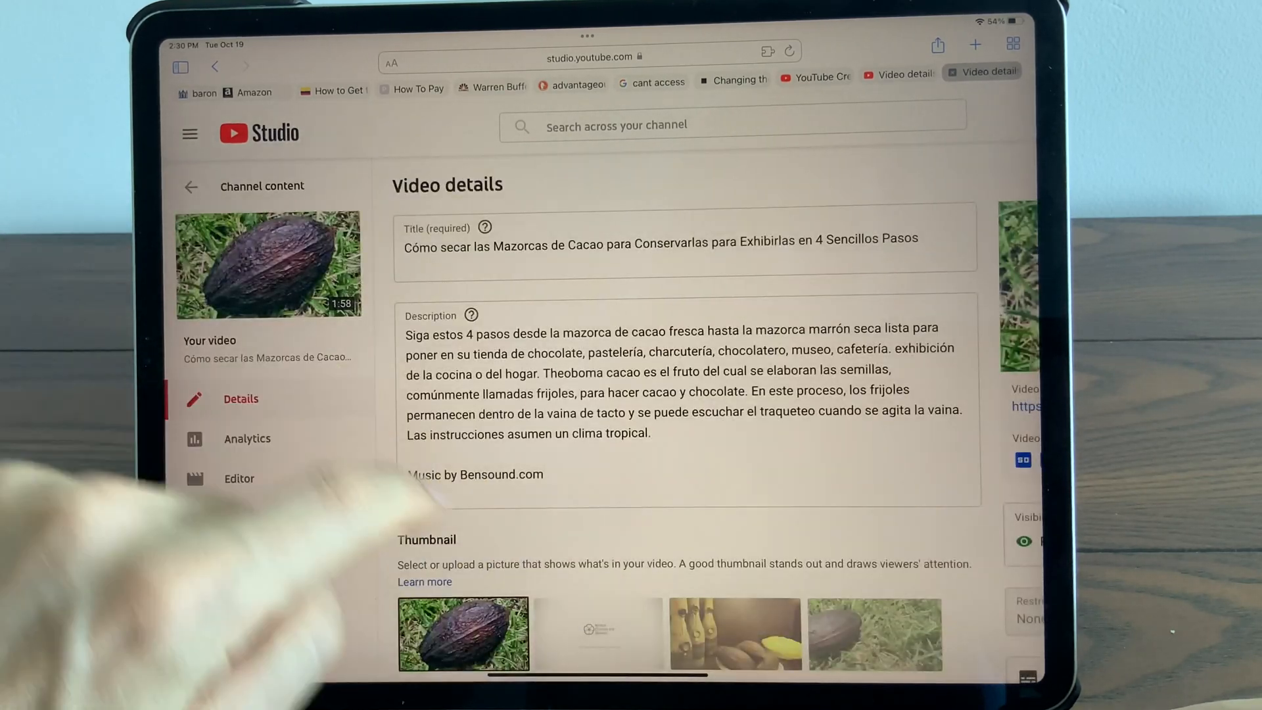
{"action": "scroll", "coordinate": [591, 445], "scroll_direction": "down", "scroll_amount": 5}
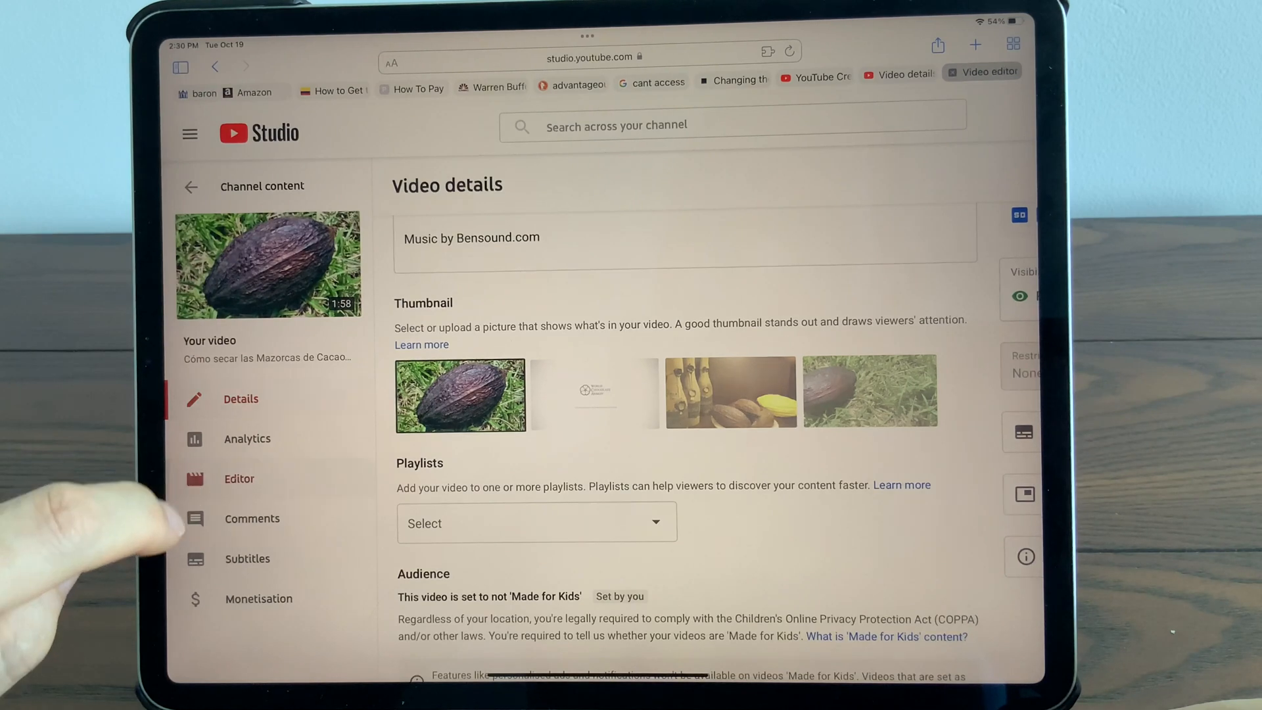
{"action": "left_click", "coordinate": [239, 479]}
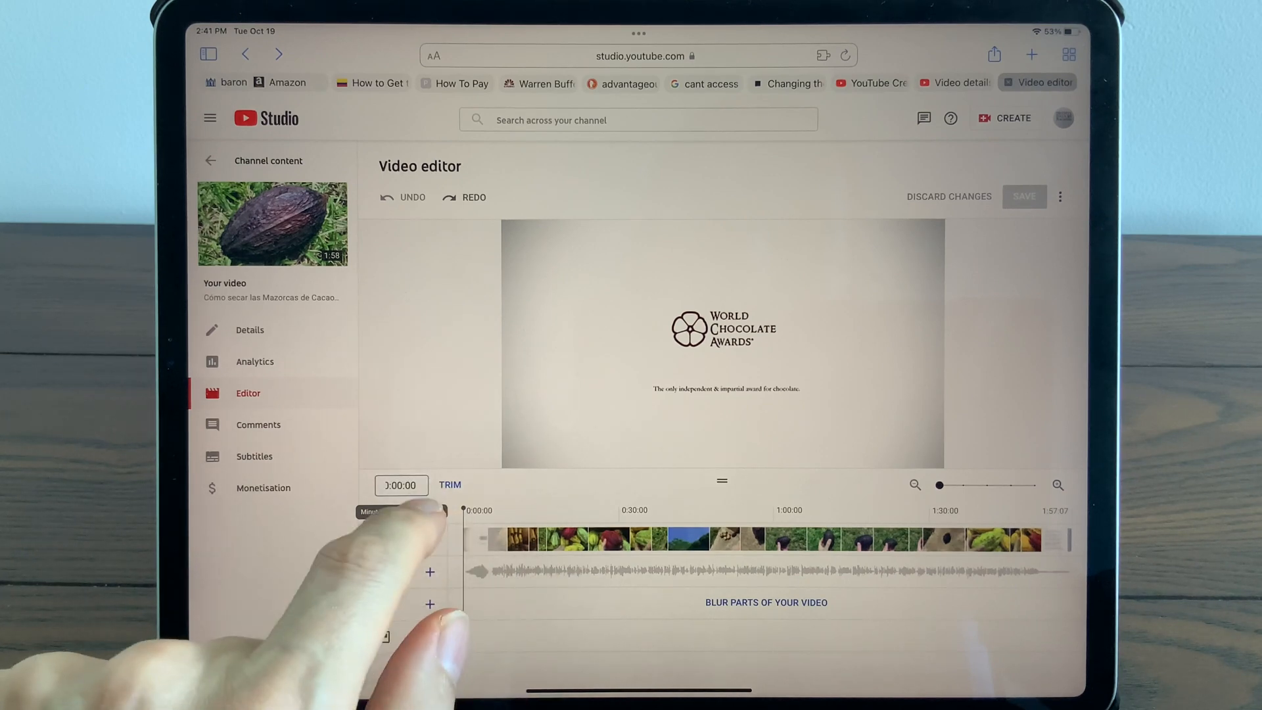
Step: Replace the timestamp field value with 1:05:05 to move the playhead there
{"action": "left_click", "coordinate": [402, 486]}
{"action": "key", "text": "BackSpace"}
{"action": "key", "text": "BackSpace"}
{"action": "key", "text": "BackSpace"}
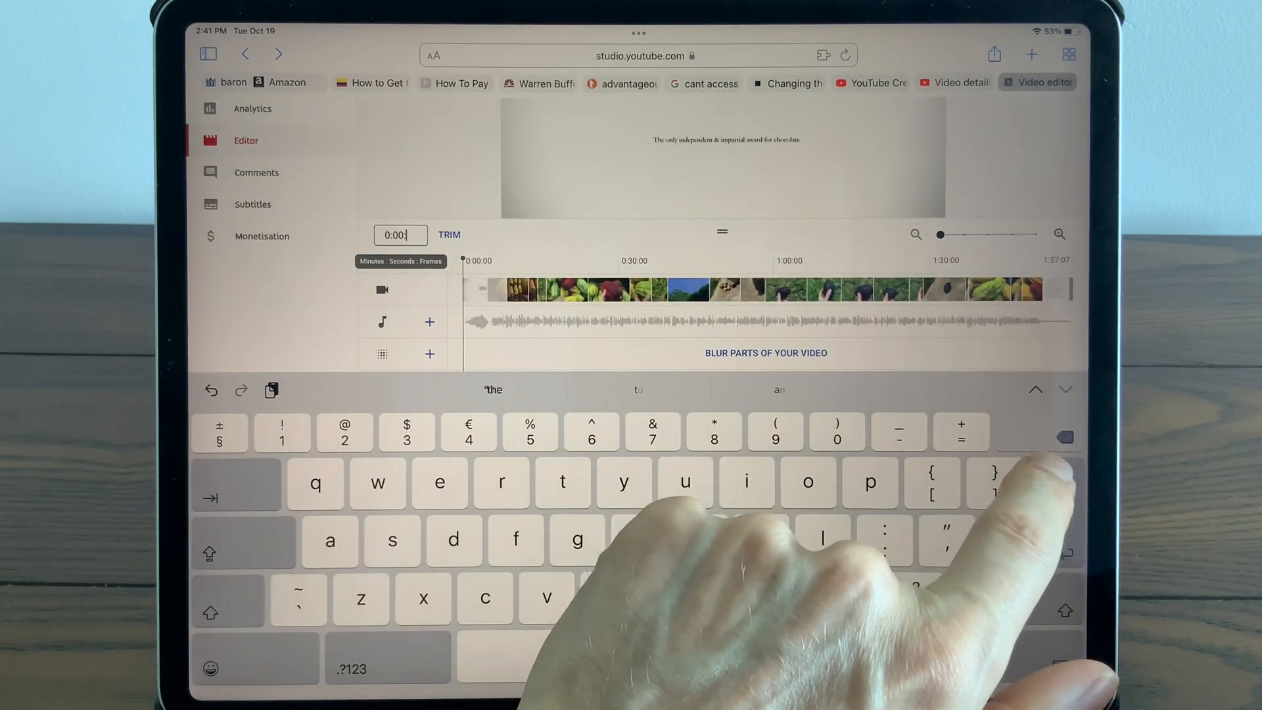
{"action": "key", "text": "BackSpace"}
{"action": "key", "text": "BackSpace"}
{"action": "key", "text": "BackSpace"}
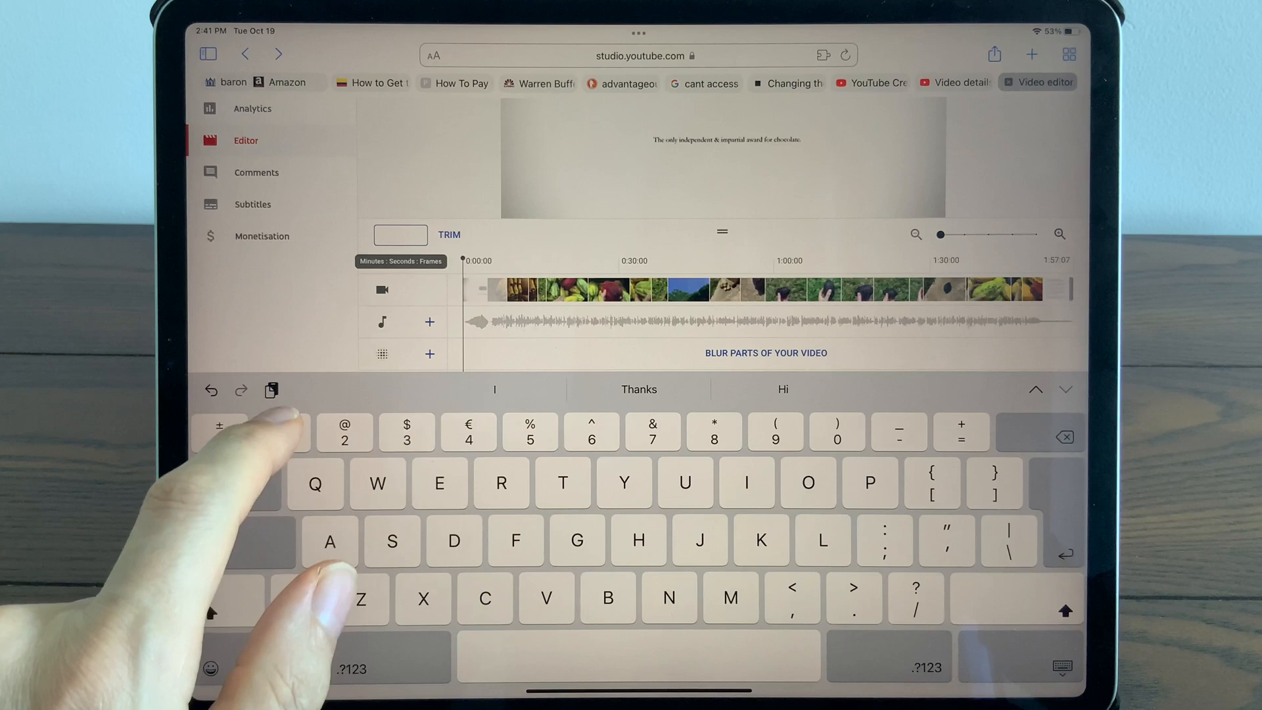
{"action": "type", "text": "1:5"}
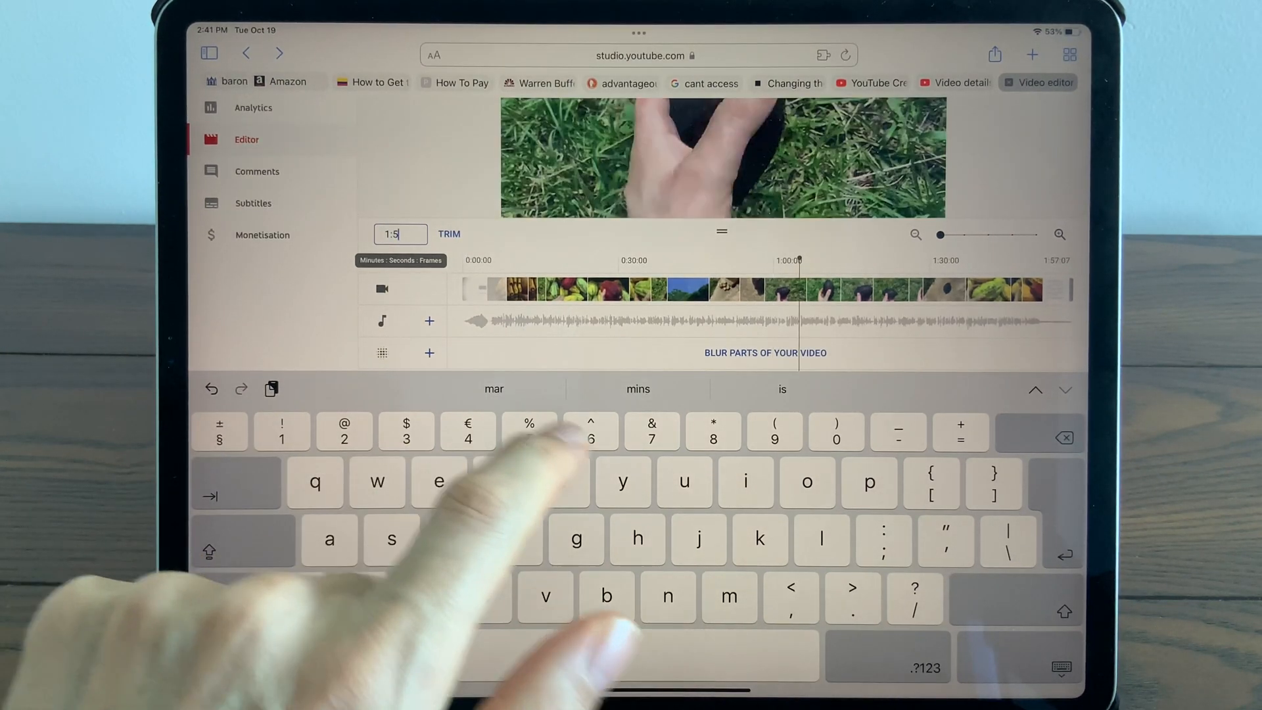
{"action": "type", "text": ":0"}
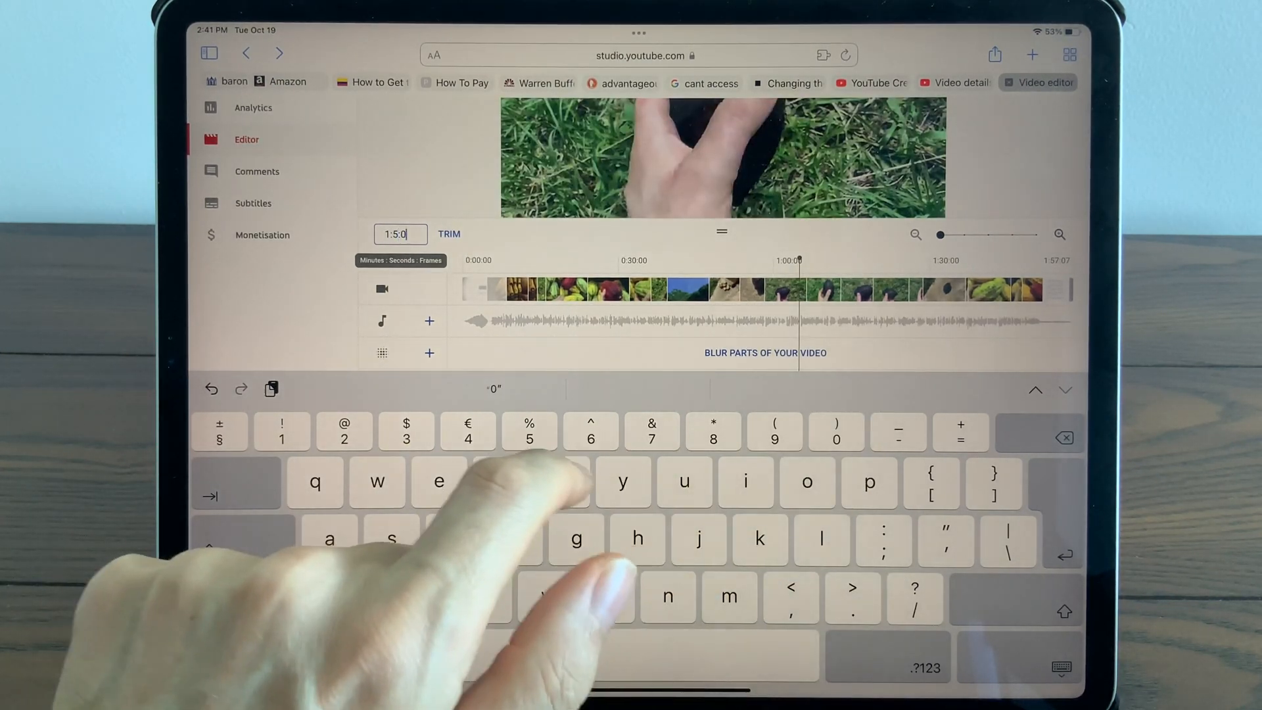
{"action": "type", "text": "5"}
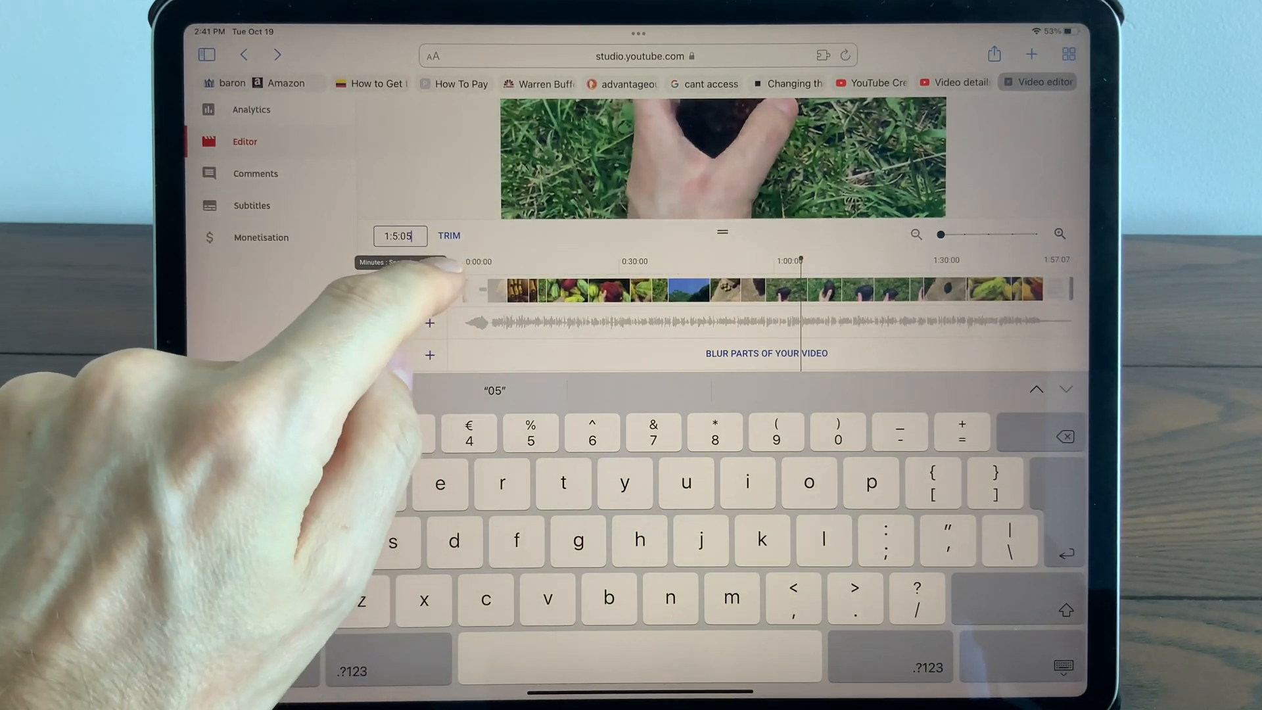
{"action": "key", "text": "Return"}
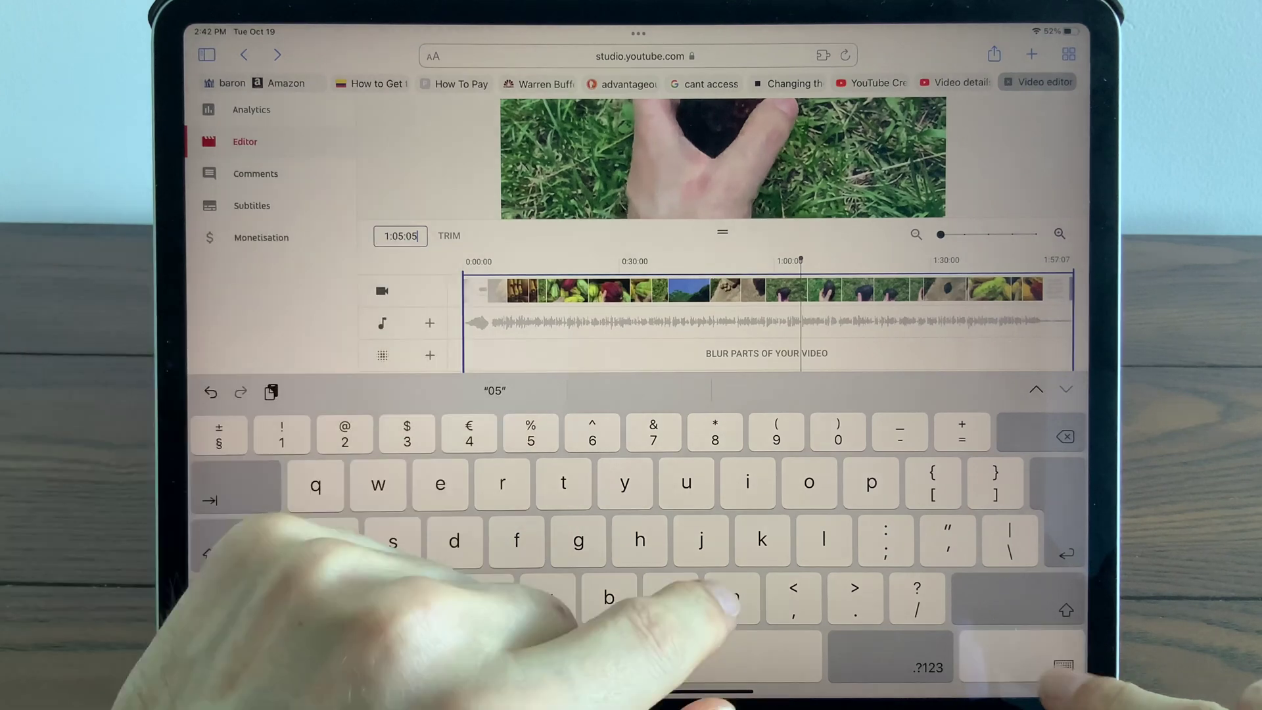
Step: Mark a section near the one-minute mark, roughly 0:53 to 1:06, for removal
{"action": "left_click", "coordinate": [1063, 667]}
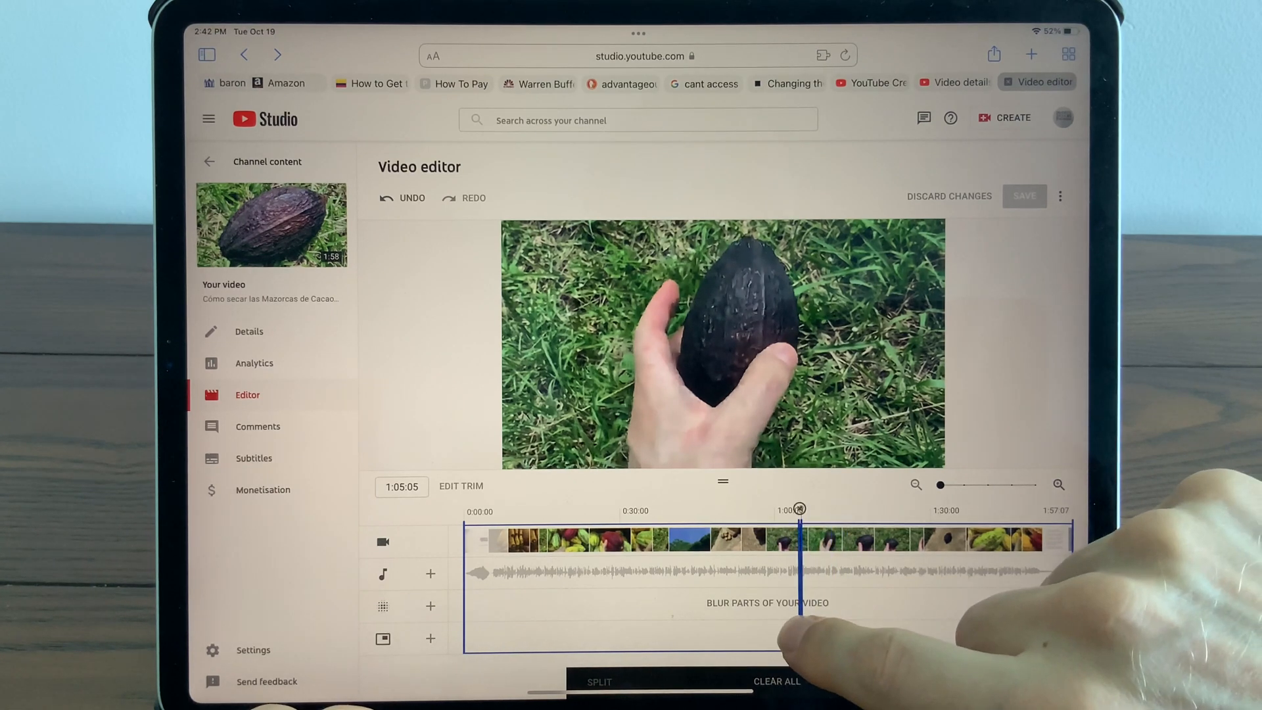
{"action": "mouse_move", "coordinate": [820, 631]}
{"action": "left_mouse_down"}
{"action": "mouse_move", "coordinate": [719, 646]}
{"action": "mouse_move", "coordinate": [807, 642]}
{"action": "left_mouse_up"}
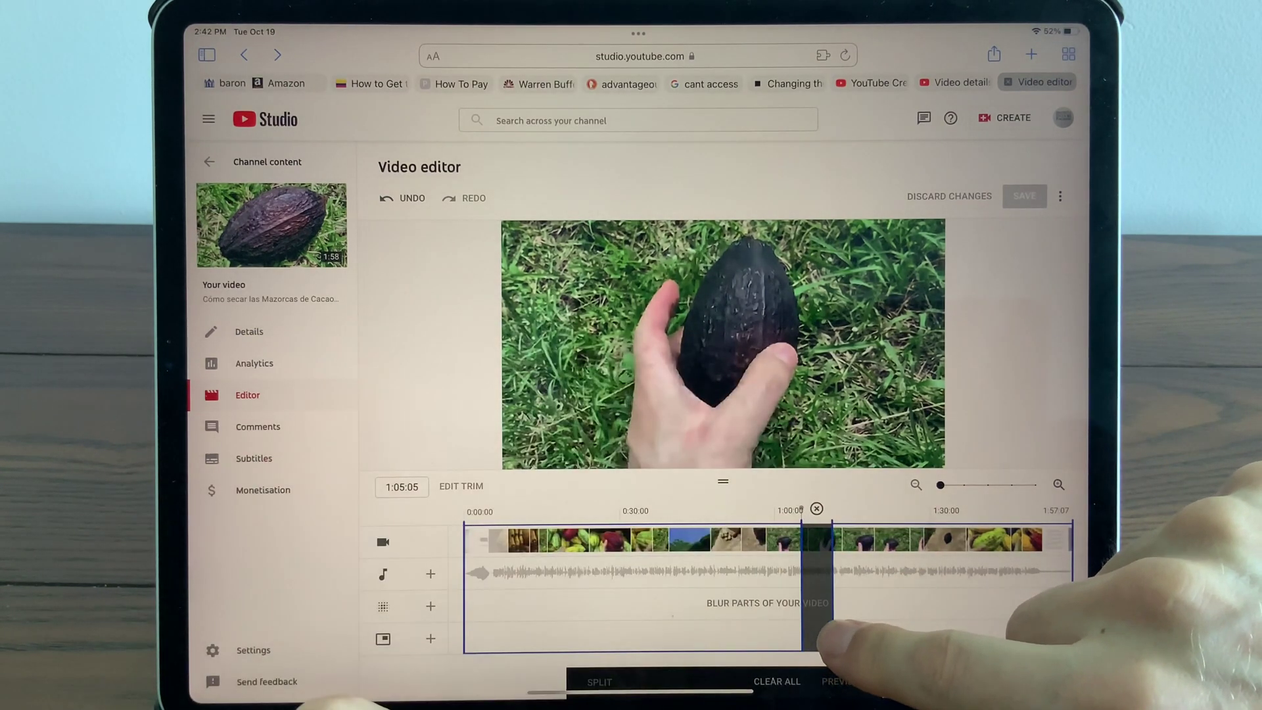
{"action": "left_click_drag", "start_coordinate": [811, 592], "coordinate": [795, 591]}
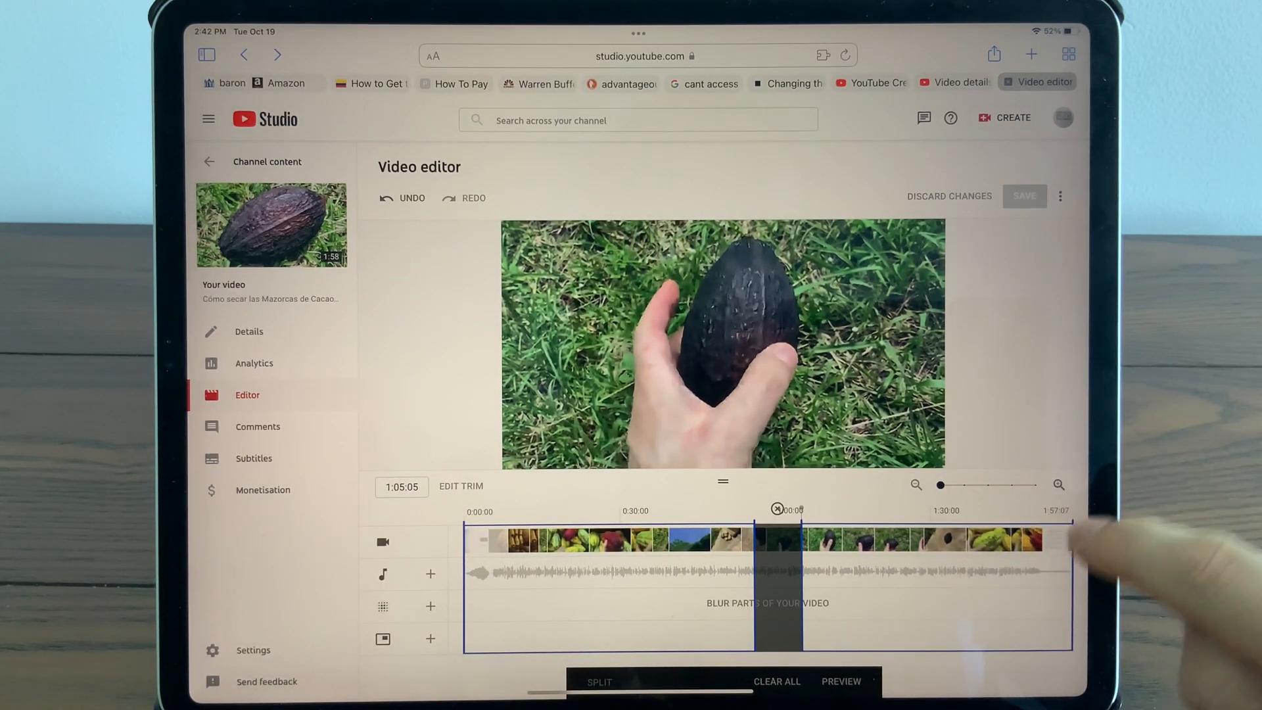
Step: Zoom in and move the cut section's start earlier, before 0:45
{"action": "left_click", "coordinate": [1060, 484]}
{"action": "left_click", "coordinate": [1059, 485]}
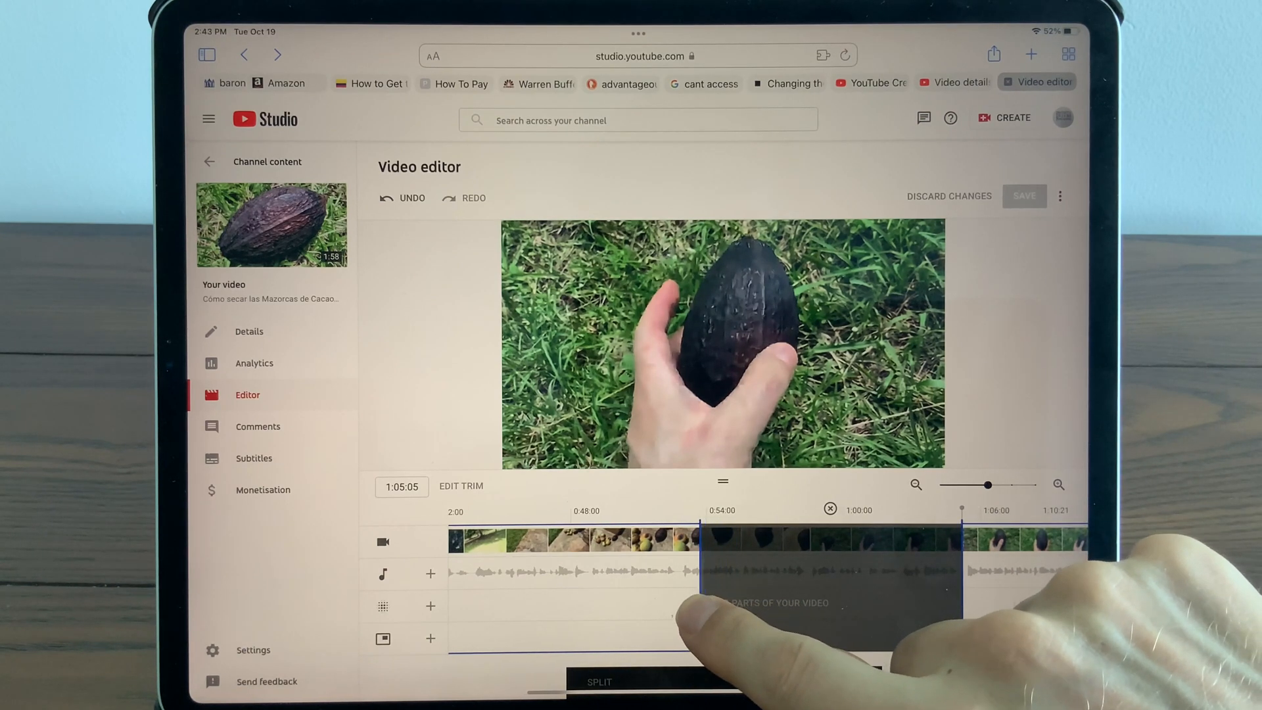
{"action": "left_click_drag", "start_coordinate": [680, 612], "coordinate": [891, 605]}
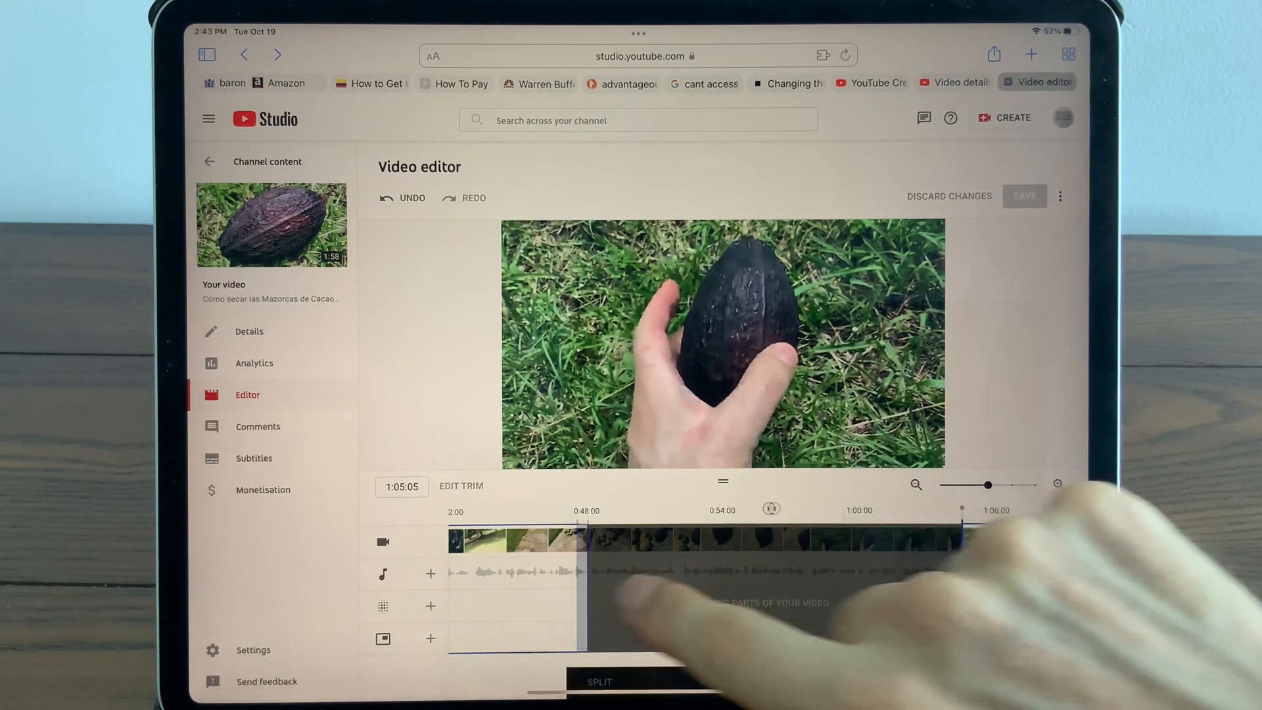
{"action": "left_click_drag", "start_coordinate": [989, 486], "coordinate": [962, 485]}
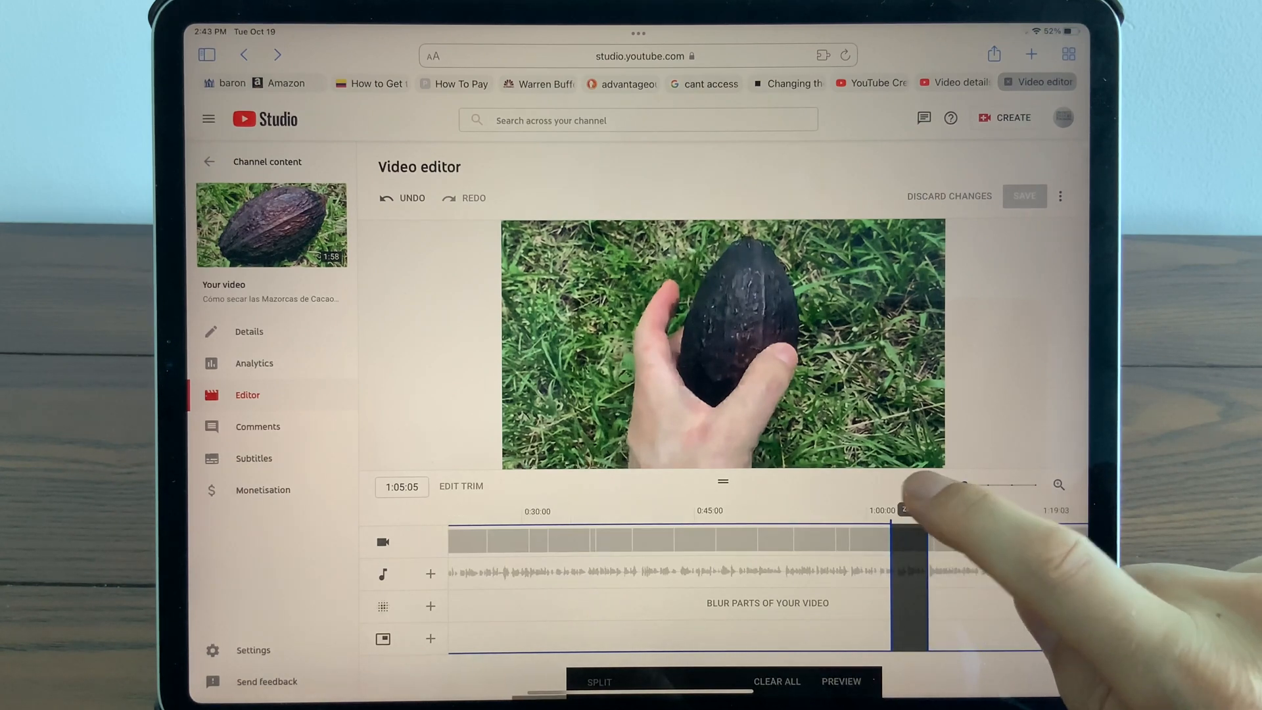
Step: Check footage around 0:40, fine-tune the cut to about 0:41–1:05 and apply it
{"action": "left_click", "coordinate": [643, 542]}
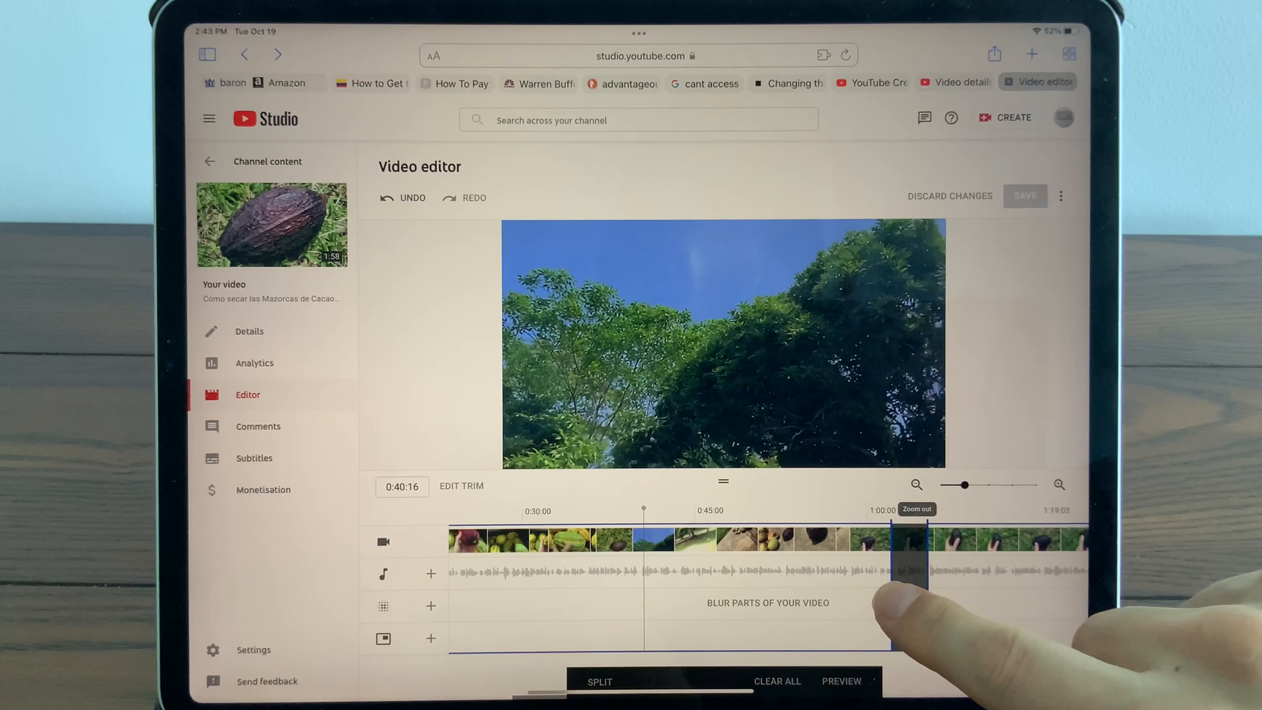
{"action": "mouse_move", "coordinate": [898, 606]}
{"action": "left_mouse_down"}
{"action": "mouse_move", "coordinate": [841, 611]}
{"action": "mouse_move", "coordinate": [893, 574]}
{"action": "mouse_move", "coordinate": [858, 592]}
{"action": "mouse_move", "coordinate": [670, 591]}
{"action": "left_mouse_up"}
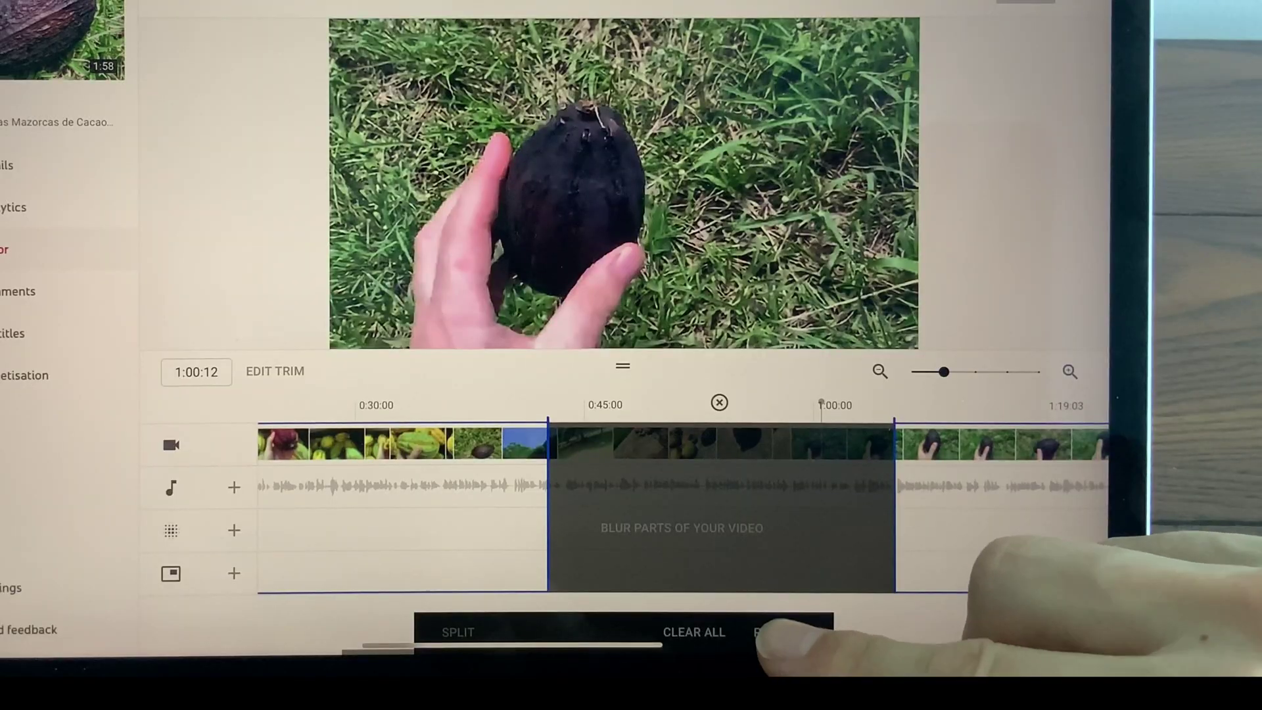
{"action": "left_click", "coordinate": [790, 636]}
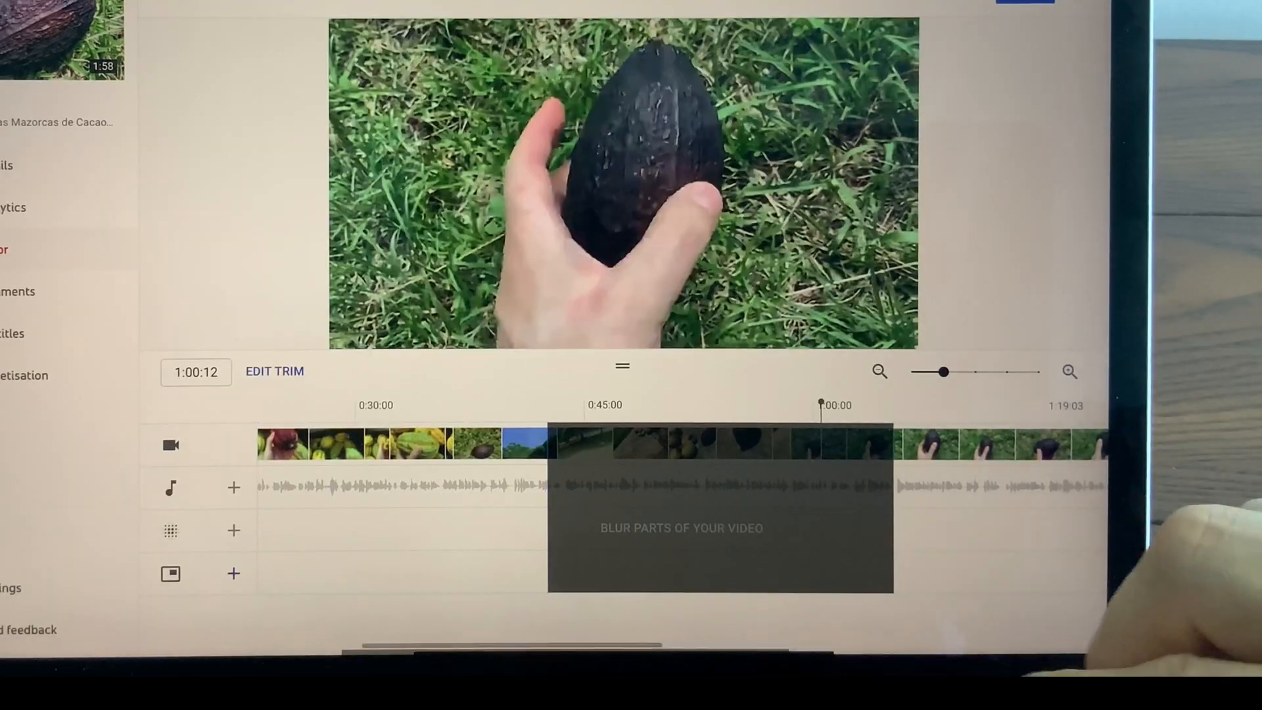